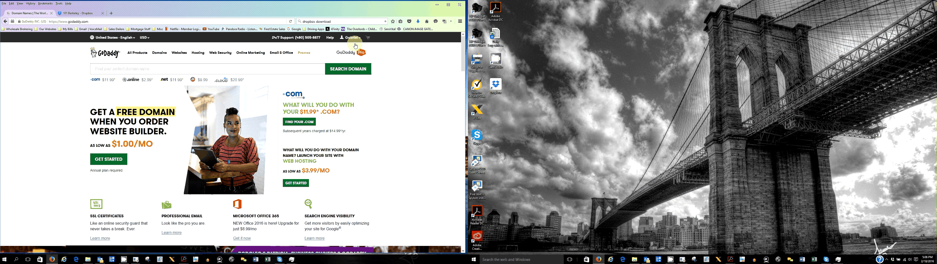
- Open the Email Marketing manager from the GoDaddy account's email marketing product
{"action": "left_click", "coordinate": [351, 37]}
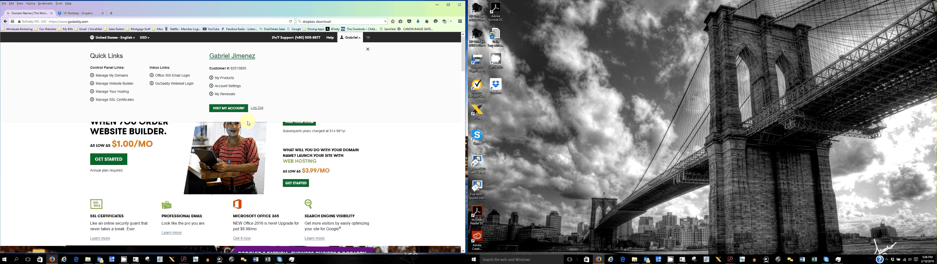
{"action": "left_click", "coordinate": [221, 109]}
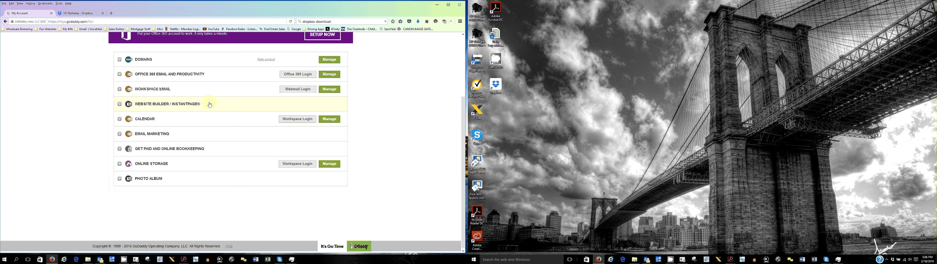
{"action": "left_click", "coordinate": [178, 137]}
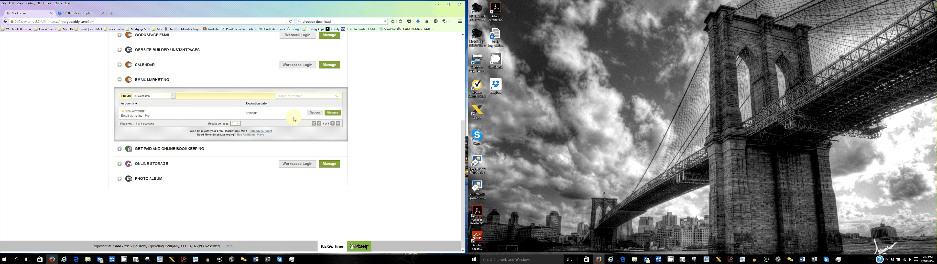
{"action": "left_click", "coordinate": [332, 113]}
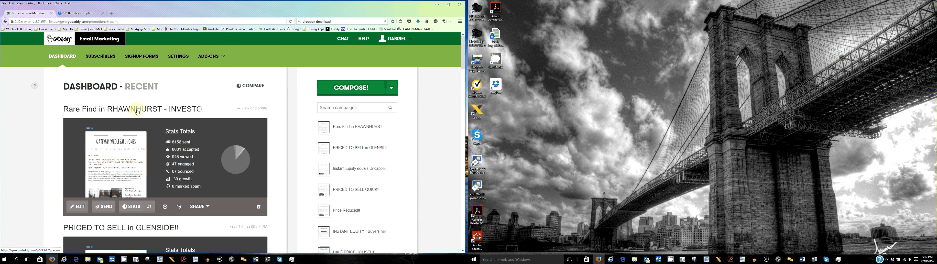
{"action": "scroll", "coordinate": [368, 139], "scroll_direction": "down", "scroll_amount": 3}
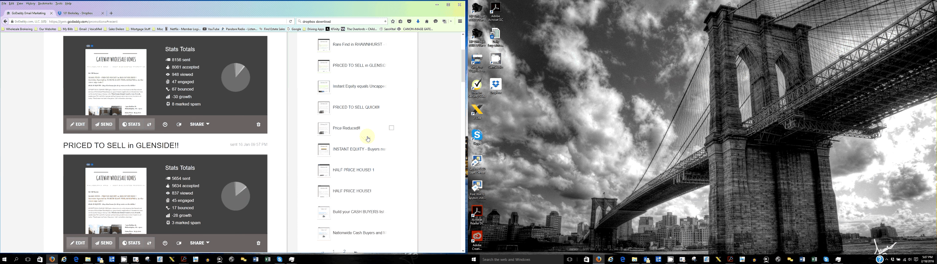
{"action": "scroll", "coordinate": [341, 98], "scroll_direction": "up", "scroll_amount": 3}
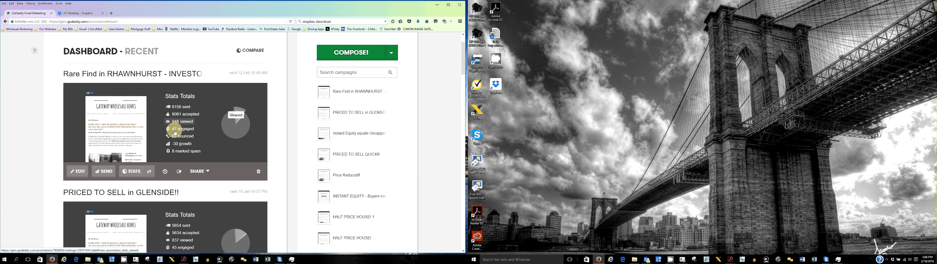
{"action": "left_click", "coordinate": [89, 164]}
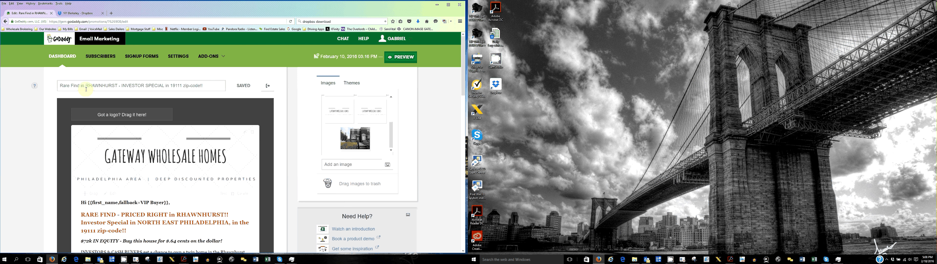
{"action": "left_click", "coordinate": [5, 22]}
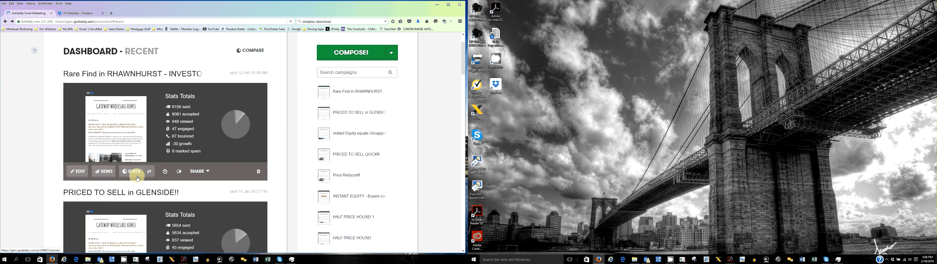
- Duplicate the 'Rare Find in RHAWNHURST - INVESTOR SPECIAL' campaign and open the copy for editing
{"action": "left_click", "coordinate": [179, 170]}
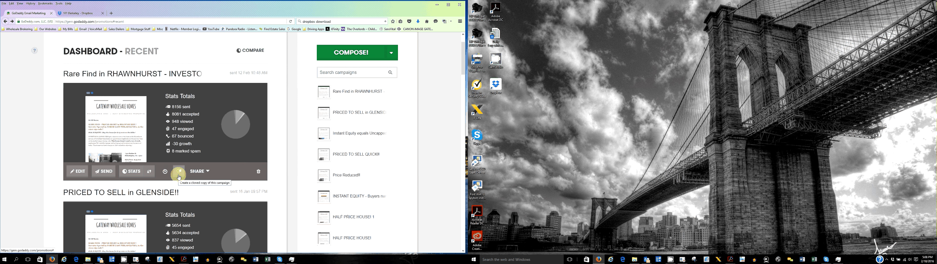
{"action": "left_click", "coordinate": [178, 172]}
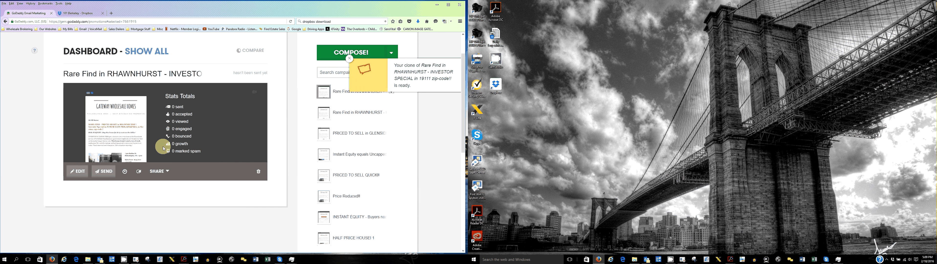
{"action": "left_click", "coordinate": [79, 171]}
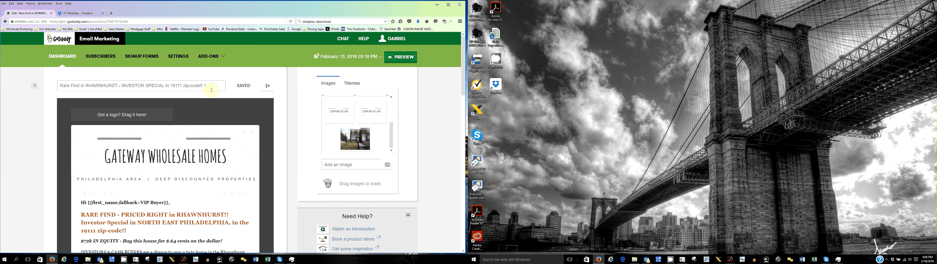
{"action": "left_click_drag", "start_coordinate": [211, 89], "coordinate": [67, 84]}
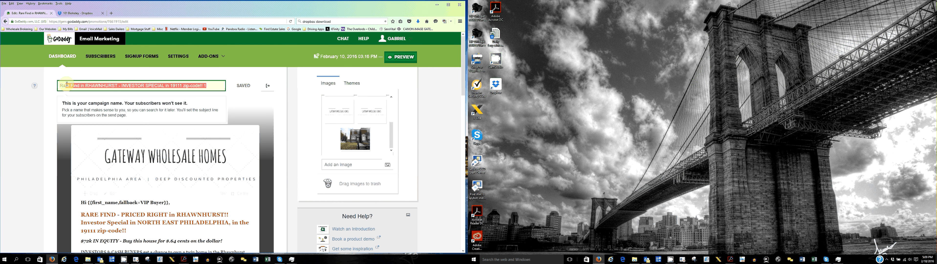
{"action": "left_click_drag", "start_coordinate": [67, 84], "coordinate": [49, 77]}
{"action": "left_click", "coordinate": [49, 78]}
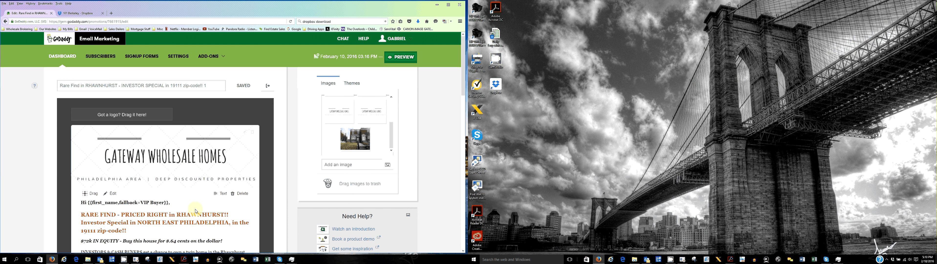
{"action": "scroll", "coordinate": [196, 211], "scroll_direction": "down", "scroll_amount": 1}
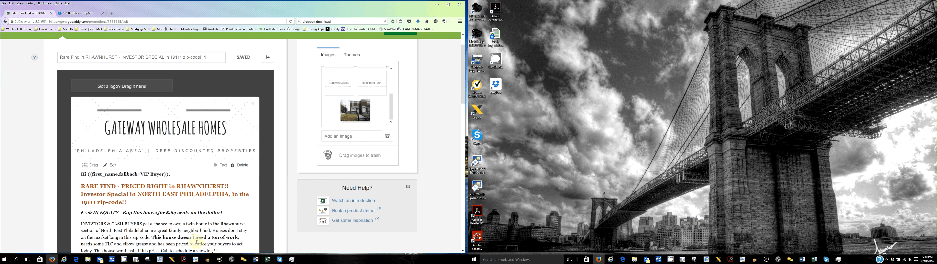
{"action": "scroll", "coordinate": [165, 198], "scroll_direction": "up", "scroll_amount": 1}
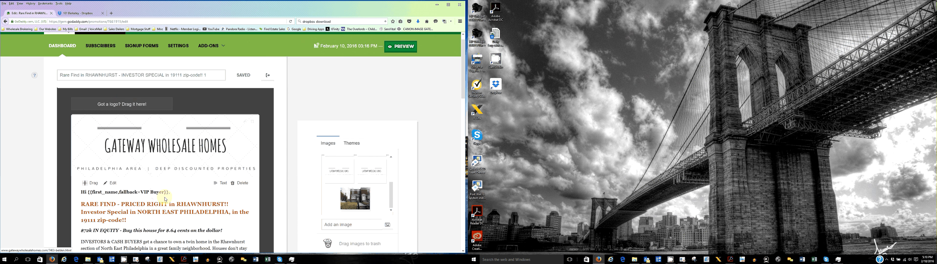
{"action": "scroll", "coordinate": [166, 199], "scroll_direction": "down", "scroll_amount": 3}
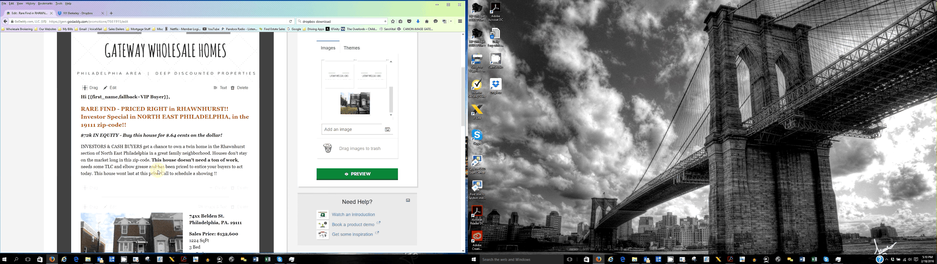
{"action": "left_click", "coordinate": [158, 172]}
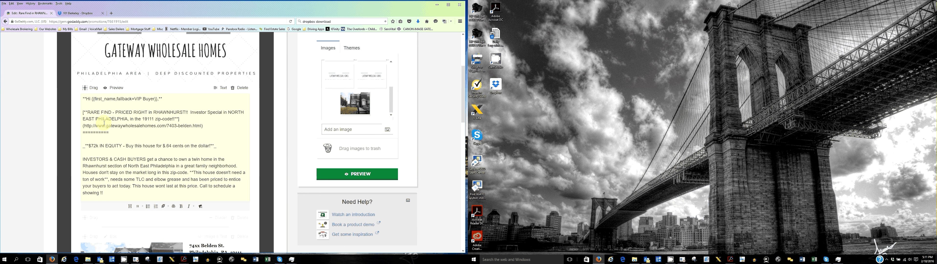
{"action": "left_click", "coordinate": [5, 21]}
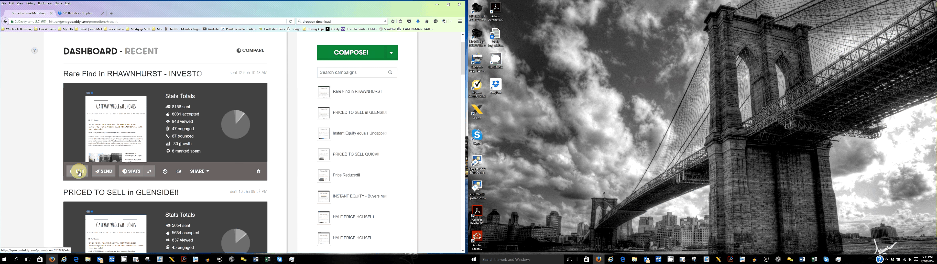
- Open the campaign in the editor and open its introductory text block for editing
{"action": "left_click", "coordinate": [79, 172]}
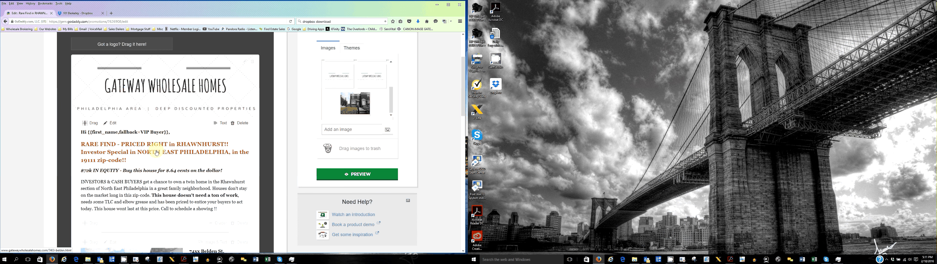
{"action": "left_click", "coordinate": [157, 153]}
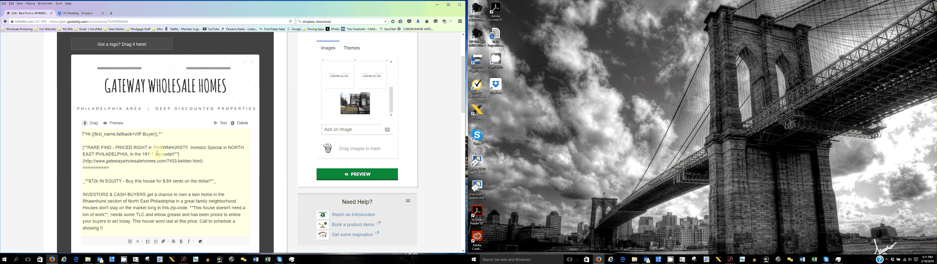
- Insert a Divider module above the 'Realtors choose your own Commission amount!' section title
{"action": "scroll", "coordinate": [157, 153], "scroll_direction": "down", "scroll_amount": 2}
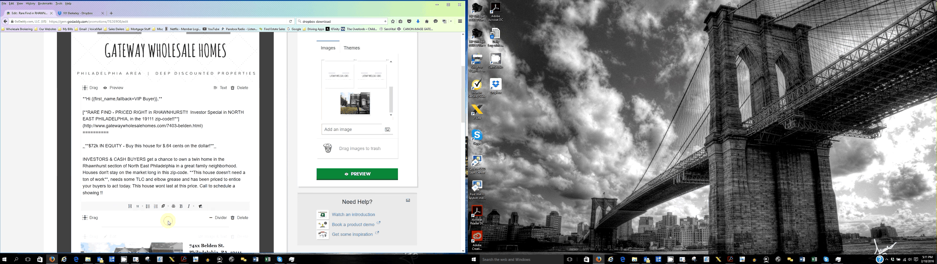
{"action": "scroll", "coordinate": [168, 222], "scroll_direction": "down", "scroll_amount": 6}
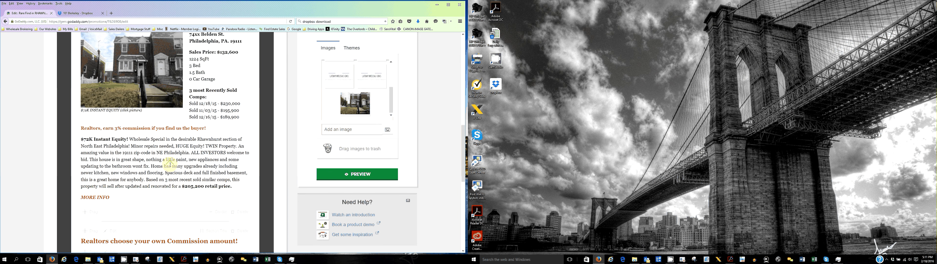
{"action": "scroll", "coordinate": [170, 164], "scroll_direction": "up", "scroll_amount": 3}
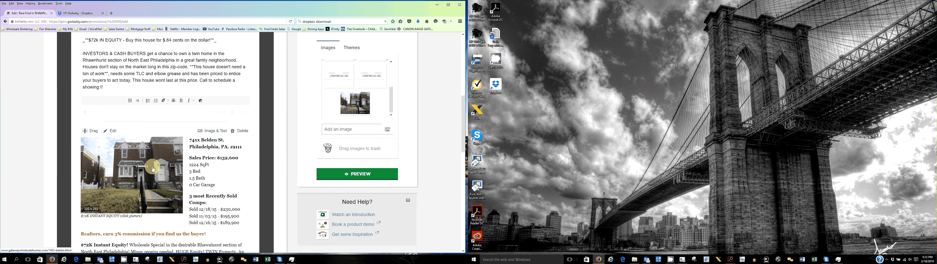
{"action": "scroll", "coordinate": [153, 169], "scroll_direction": "down", "scroll_amount": 3}
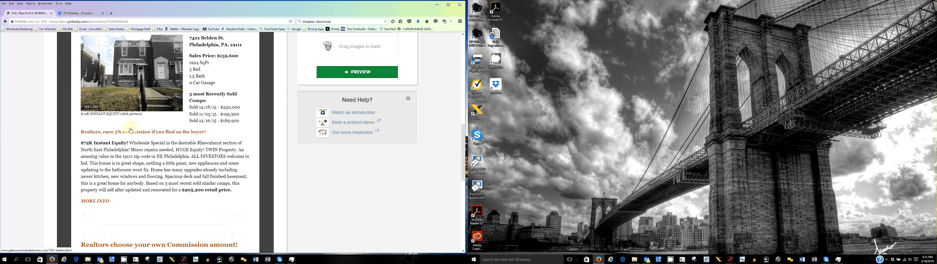
{"action": "scroll", "coordinate": [130, 130], "scroll_direction": "down", "scroll_amount": 3}
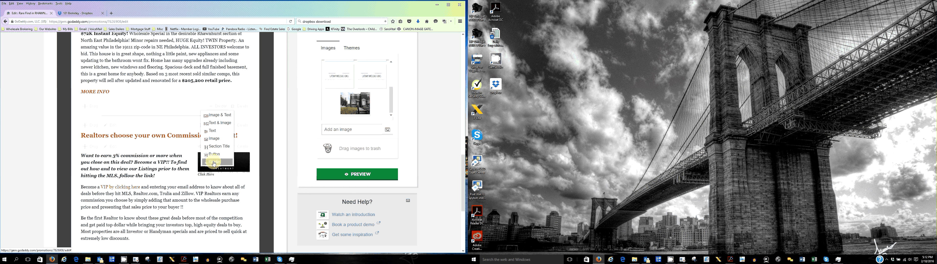
{"action": "left_click", "coordinate": [214, 162]}
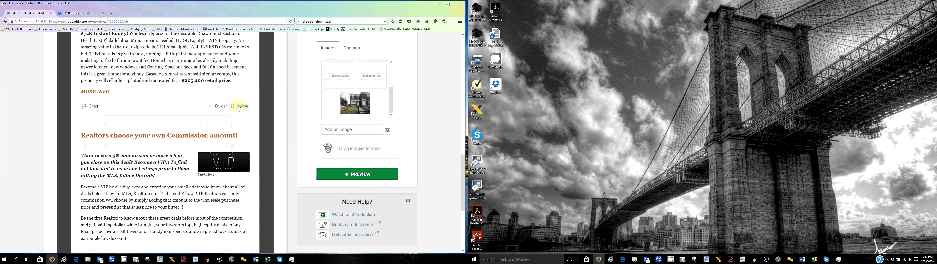
- Delete the 'Realtors choose your own Commission amount!' section title module
{"action": "scroll", "coordinate": [215, 134], "scroll_direction": "up", "scroll_amount": 2}
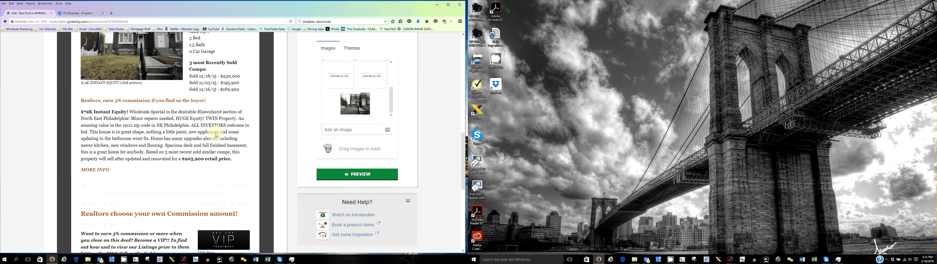
{"action": "scroll", "coordinate": [179, 195], "scroll_direction": "up", "scroll_amount": 5}
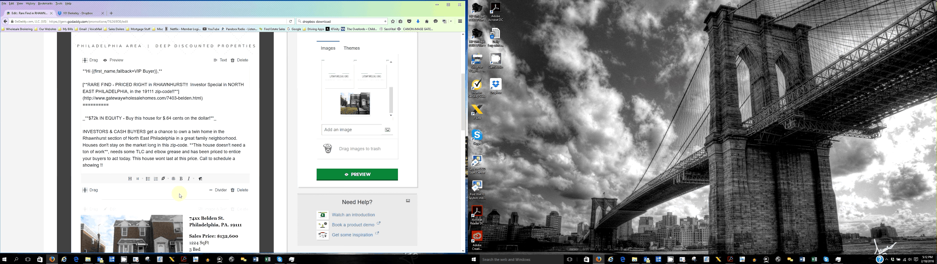
{"action": "scroll", "coordinate": [180, 195], "scroll_direction": "down", "scroll_amount": 8}
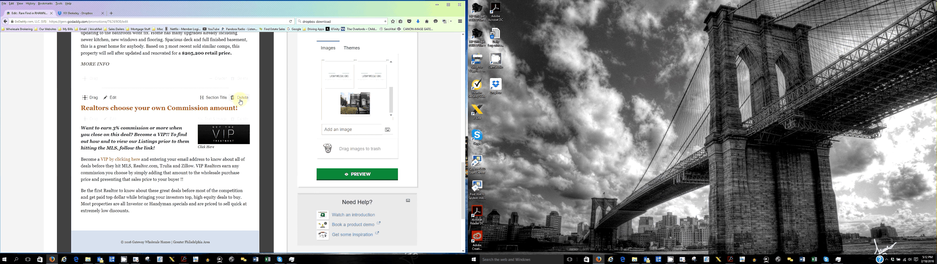
{"action": "left_click", "coordinate": [241, 98]}
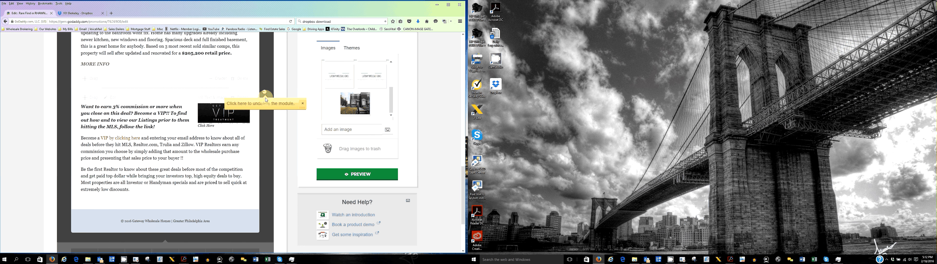
- Review the introductory text block and the property listing content below it
{"action": "scroll", "coordinate": [266, 99], "scroll_direction": "up", "scroll_amount": 2}
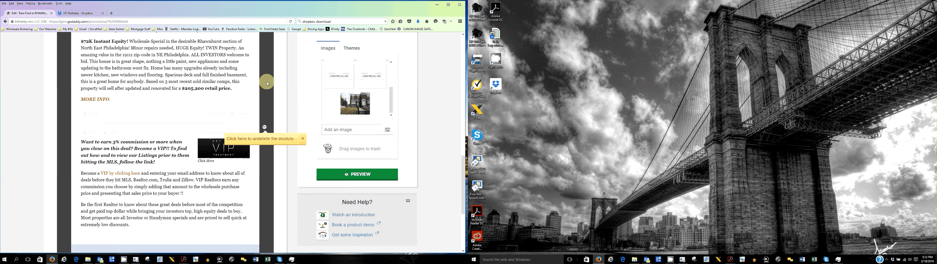
{"action": "scroll", "coordinate": [267, 83], "scroll_direction": "up", "scroll_amount": 10}
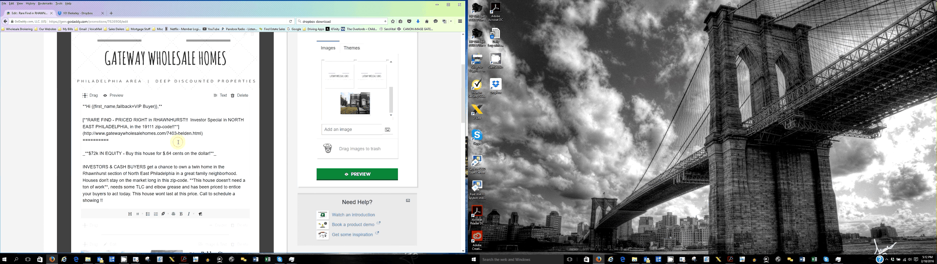
{"action": "left_click", "coordinate": [178, 142]}
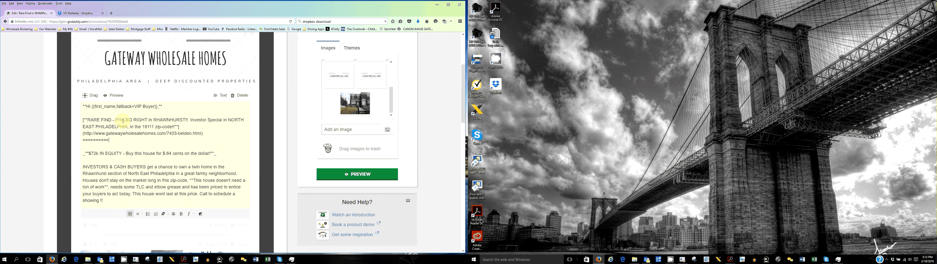
{"action": "scroll", "coordinate": [179, 173], "scroll_direction": "down", "scroll_amount": 5}
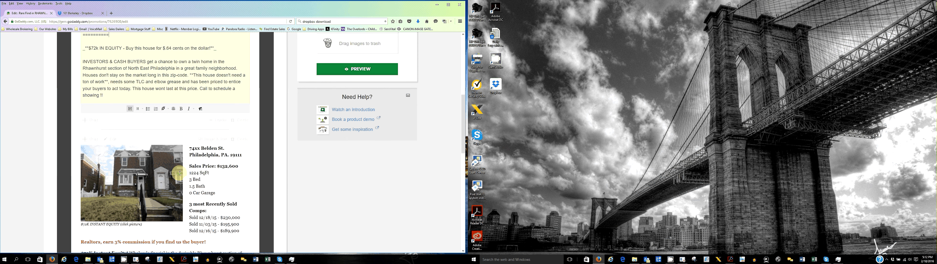
{"action": "scroll", "coordinate": [180, 174], "scroll_direction": "down", "scroll_amount": 10}
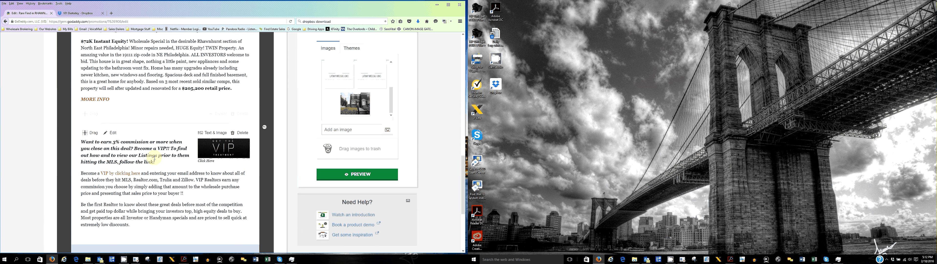
- Delete the extra characters before 'NORTH EAST' in the introductory 'RARE FIND' headline
{"action": "scroll", "coordinate": [155, 158], "scroll_direction": "up", "scroll_amount": 10}
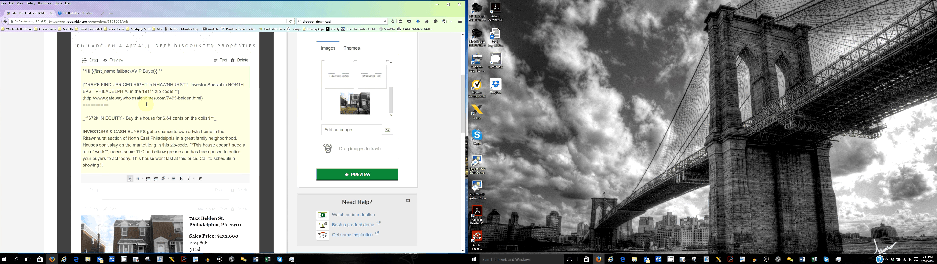
{"action": "left_click", "coordinate": [185, 85]}
{"action": "key", "text": "BackSpace"}
{"action": "key", "text": "BackSpace"}
{"action": "key", "text": "BackSpace"}
{"action": "key", "text": "BackSpace"}
{"action": "key", "text": "BackSpace"}
{"action": "key", "text": "BackSpace"}
{"action": "key", "text": "BackSpace"}
{"action": "key", "text": "BackSpace"}
{"action": "key", "text": "BackSpace"}
{"action": "key", "text": "BackSpace"}
{"action": "key", "text": "BackSpace"}
{"action": "key", "text": "BackSpace"}
{"action": "key", "text": "BackSpace"}
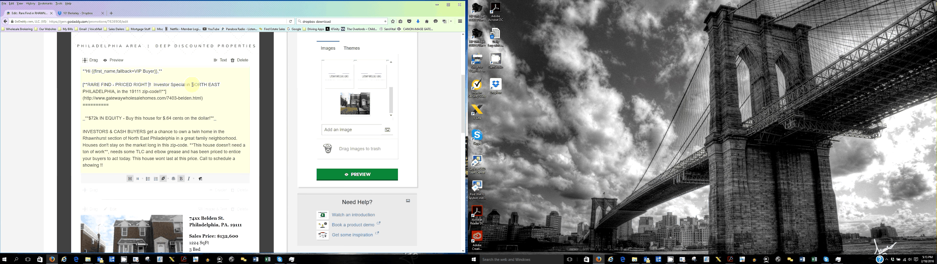
- Select the 'RARE FIND - PRICED RIGHT' headline text and open its link settings
{"action": "left_click_drag", "start_coordinate": [191, 84], "coordinate": [201, 84]}
{"action": "left_click", "coordinate": [82, 84]}
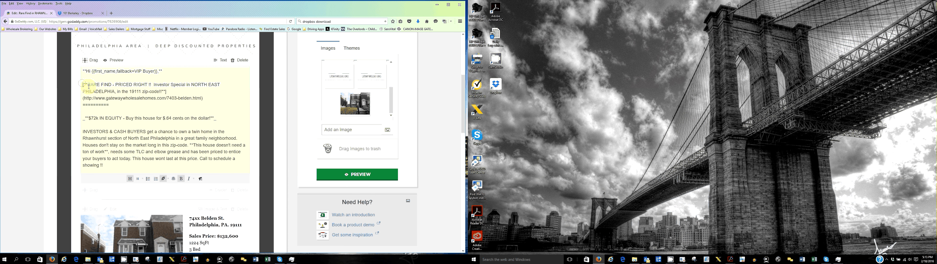
{"action": "left_click_drag", "start_coordinate": [89, 86], "coordinate": [167, 91]}
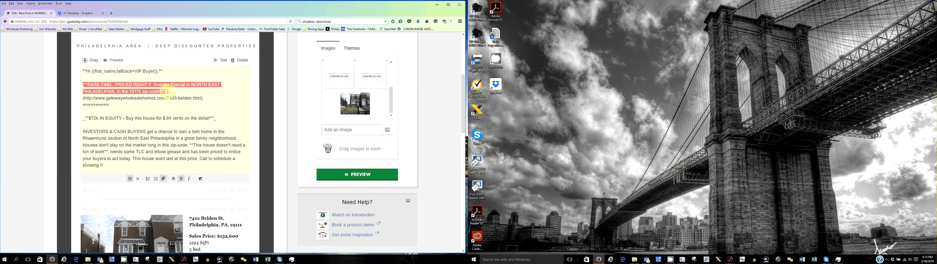
{"action": "left_click_drag", "start_coordinate": [168, 92], "coordinate": [142, 92]}
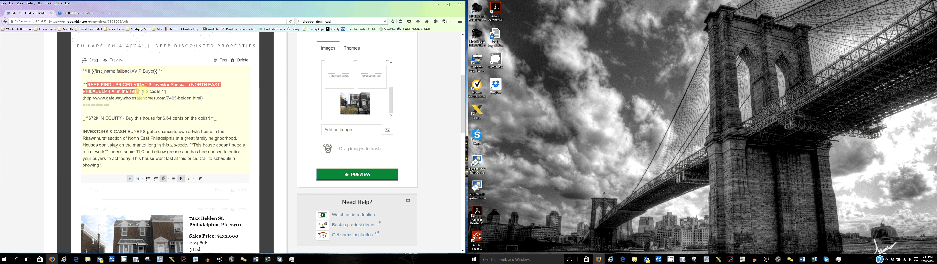
{"action": "left_click_drag", "start_coordinate": [143, 92], "coordinate": [162, 92]}
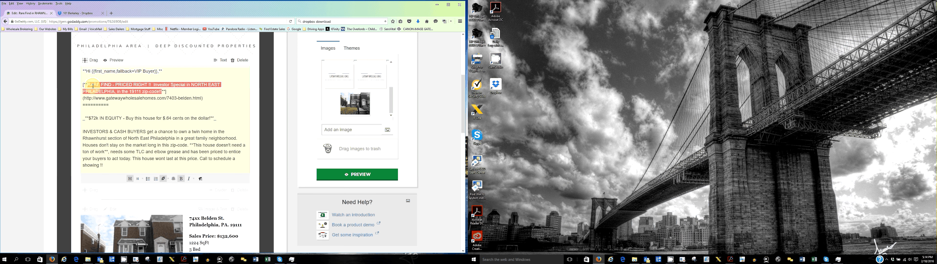
{"action": "left_click", "coordinate": [164, 179]}
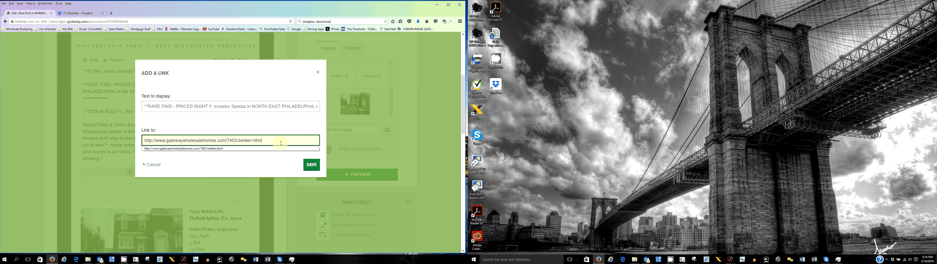
{"action": "left_click", "coordinate": [111, 15]}
{"action": "left_click", "coordinate": [47, 30]}
{"action": "mouse_move", "coordinate": [47, 43]}
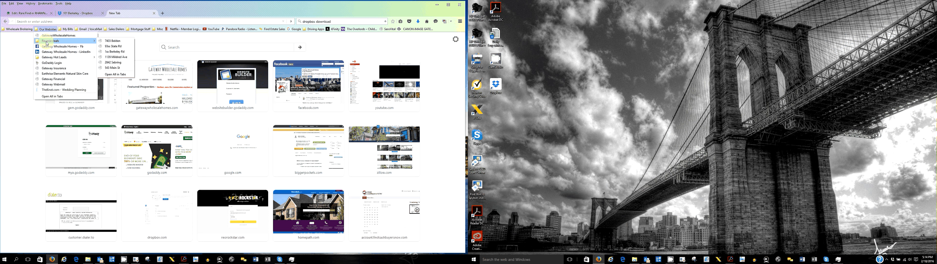
{"action": "left_click", "coordinate": [112, 68]}
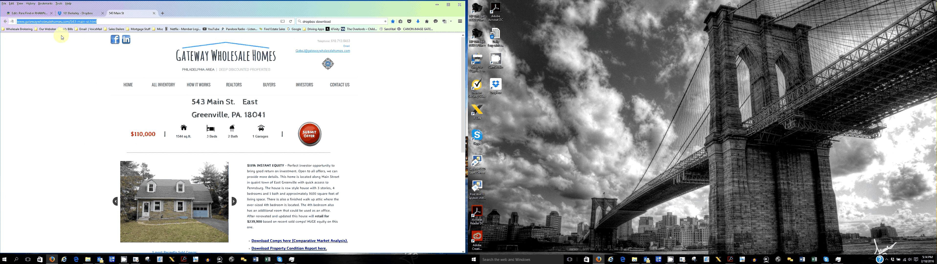
{"action": "left_click", "coordinate": [26, 14]}
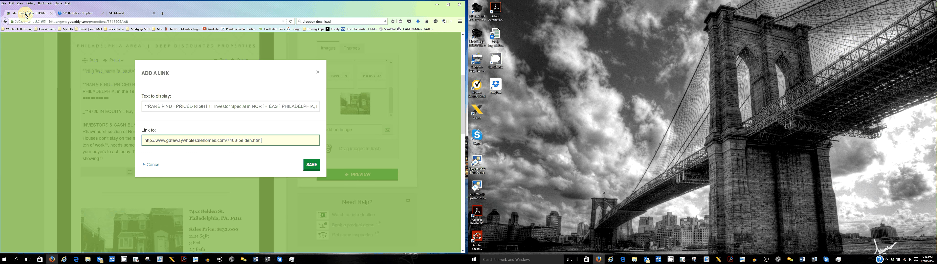
{"action": "left_click_drag", "start_coordinate": [266, 141], "coordinate": [135, 142]}
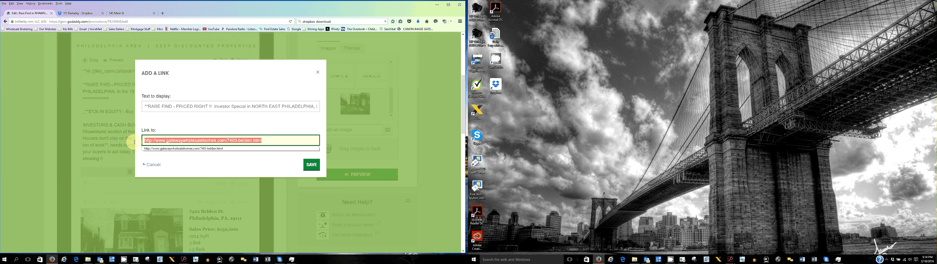
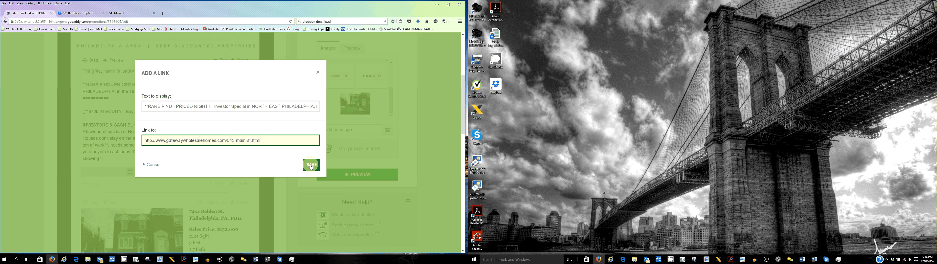
{"action": "left_click", "coordinate": [311, 165]}
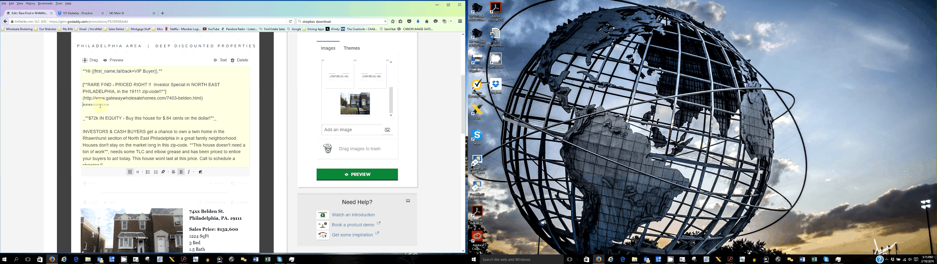
- Scroll through the introductory text and listing content to review the edits
{"action": "scroll", "coordinate": [118, 118], "scroll_direction": "down", "scroll_amount": 1}
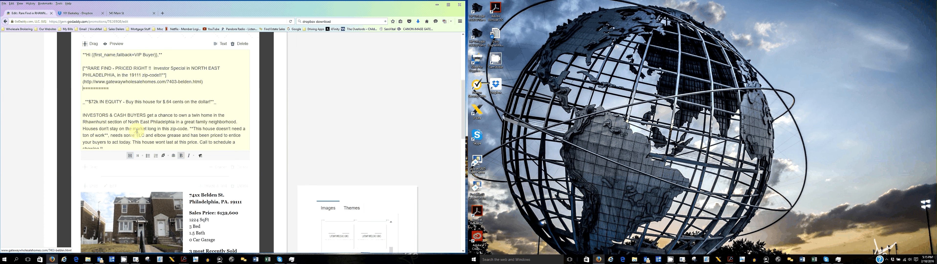
{"action": "scroll", "coordinate": [156, 99], "scroll_direction": "up", "scroll_amount": 1}
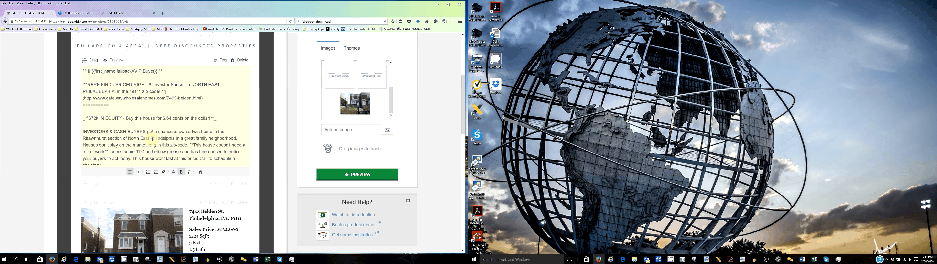
{"action": "scroll", "coordinate": [145, 138], "scroll_direction": "down", "scroll_amount": 3}
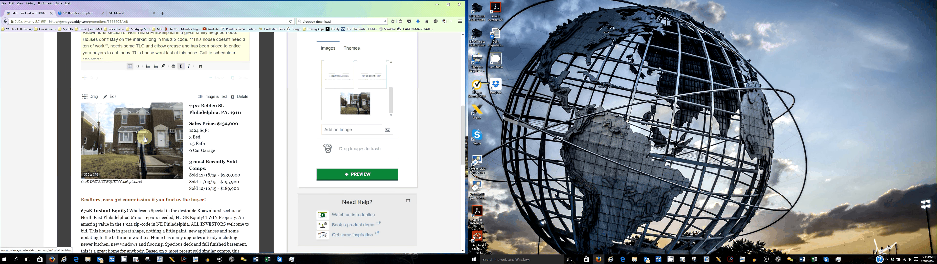
{"action": "scroll", "coordinate": [140, 125], "scroll_direction": "up", "scroll_amount": 2}
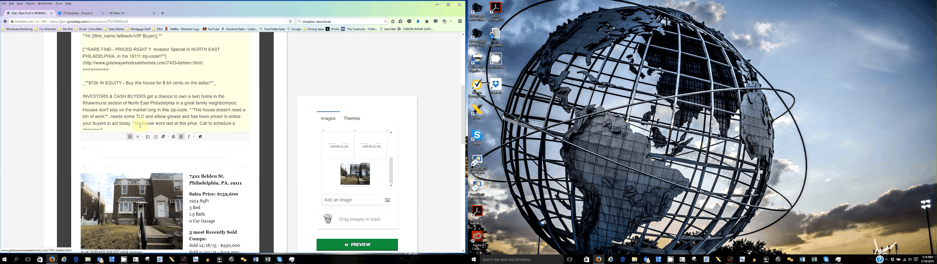
{"action": "scroll", "coordinate": [140, 125], "scroll_direction": "up", "scroll_amount": 1}
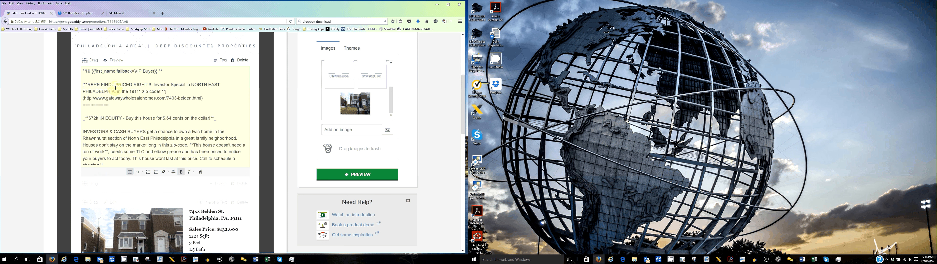
{"action": "scroll", "coordinate": [159, 199], "scroll_direction": "down", "scroll_amount": 2}
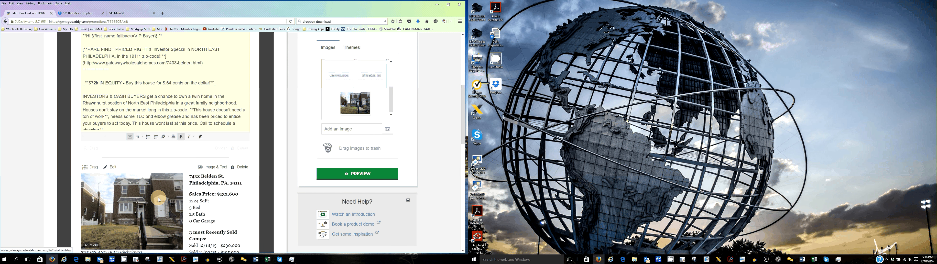
{"action": "scroll", "coordinate": [101, 135], "scroll_direction": "up", "scroll_amount": 2}
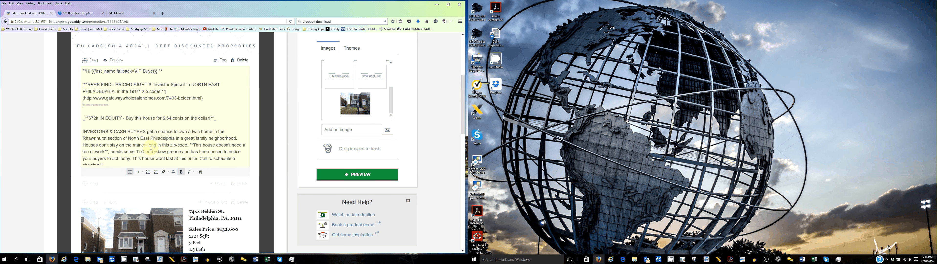
{"action": "scroll", "coordinate": [151, 147], "scroll_direction": "down", "scroll_amount": 5}
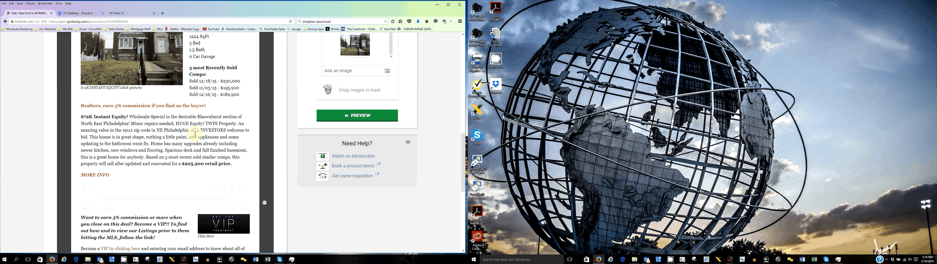
{"action": "scroll", "coordinate": [195, 134], "scroll_direction": "down", "scroll_amount": 5}
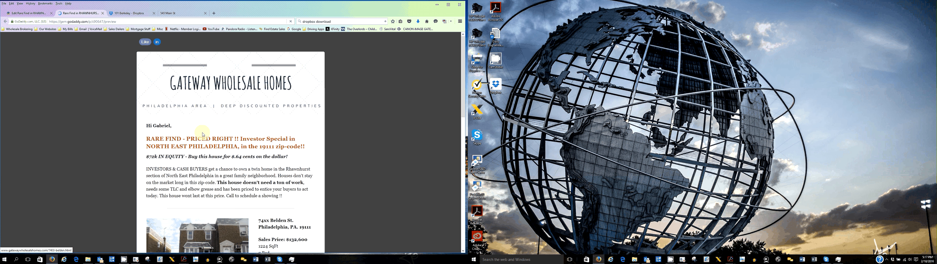
- Test the headline link in the campaign preview, then close the preview tabs and return to the editor
{"action": "left_click", "coordinate": [216, 142]}
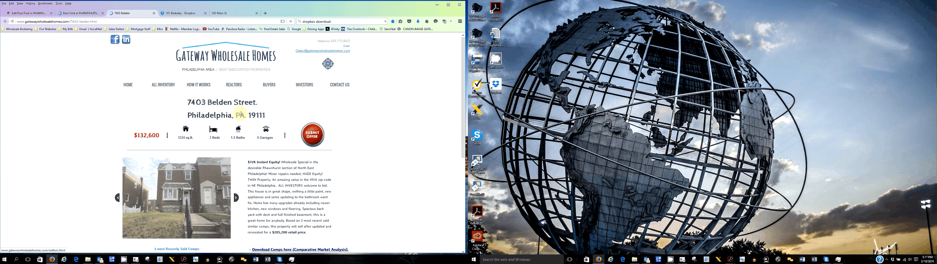
{"action": "left_click", "coordinate": [153, 14]}
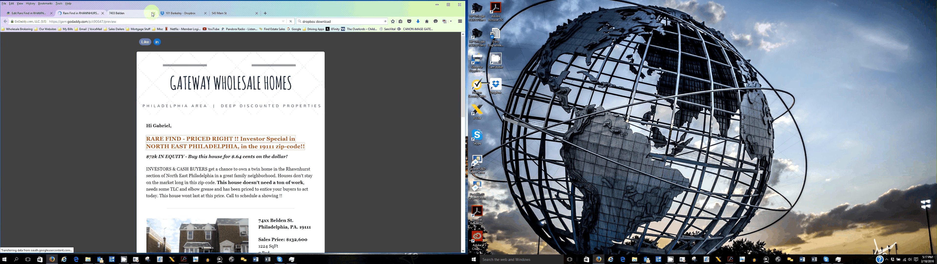
{"action": "left_click", "coordinate": [152, 14]}
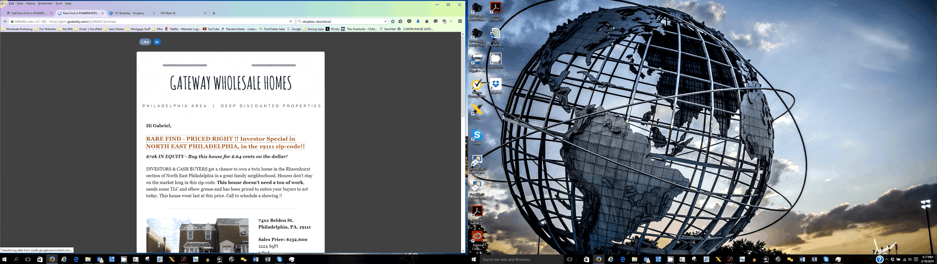
{"action": "key", "text": "ctrl+w"}
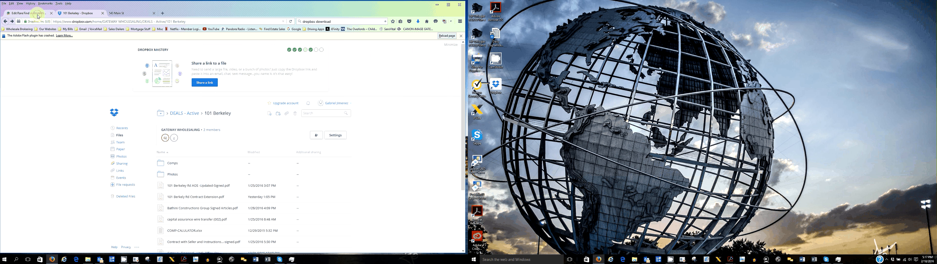
{"action": "left_click", "coordinate": [38, 15]}
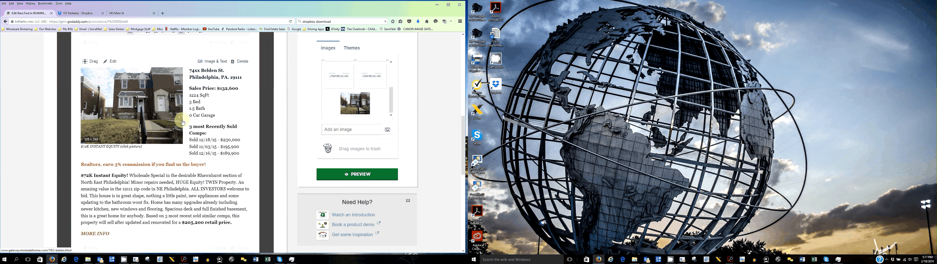
{"action": "left_click", "coordinate": [215, 94]}
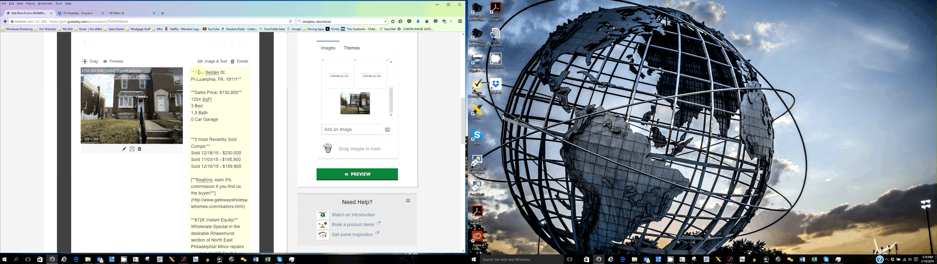
{"action": "scroll", "coordinate": [213, 164], "scroll_direction": "down", "scroll_amount": 6}
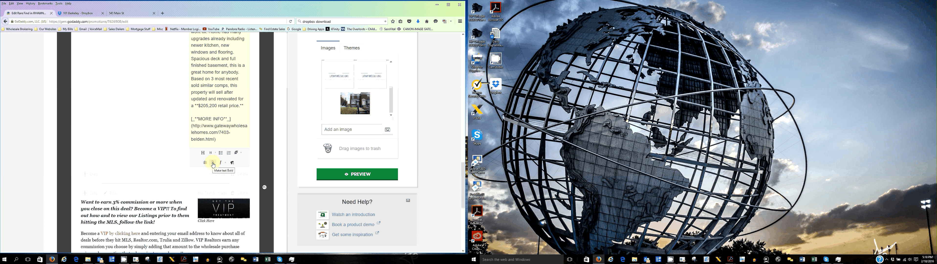
{"action": "left_click", "coordinate": [213, 164]}
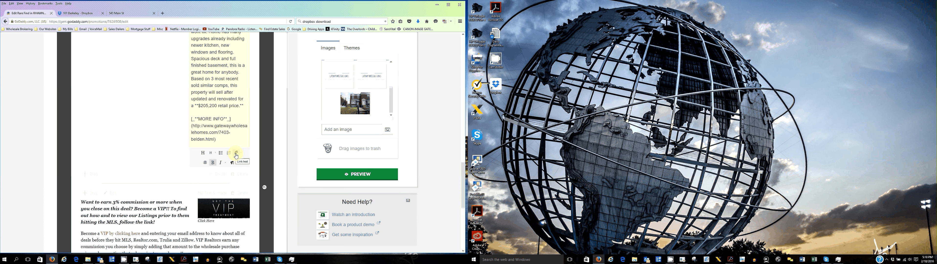
{"action": "left_click", "coordinate": [235, 155]}
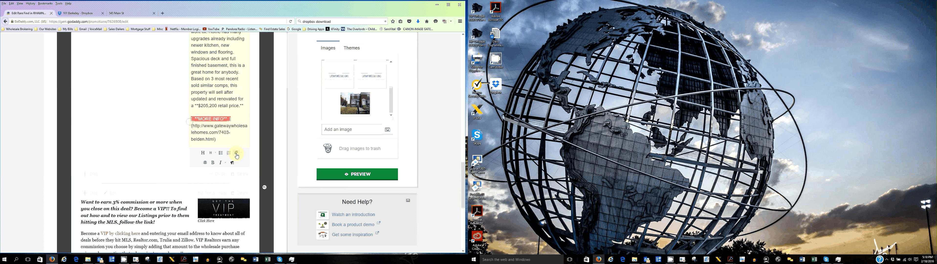
{"action": "left_click", "coordinate": [236, 154]}
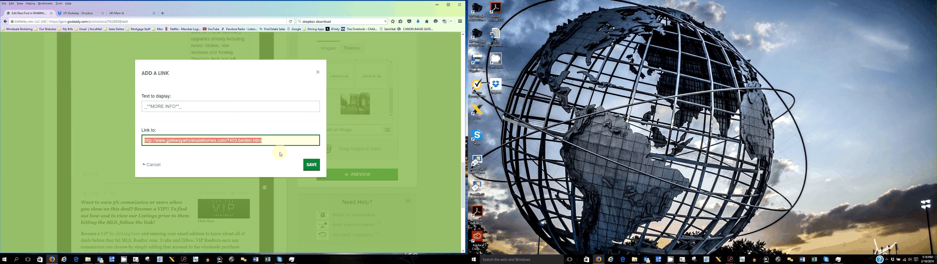
{"action": "key", "text": "Return"}
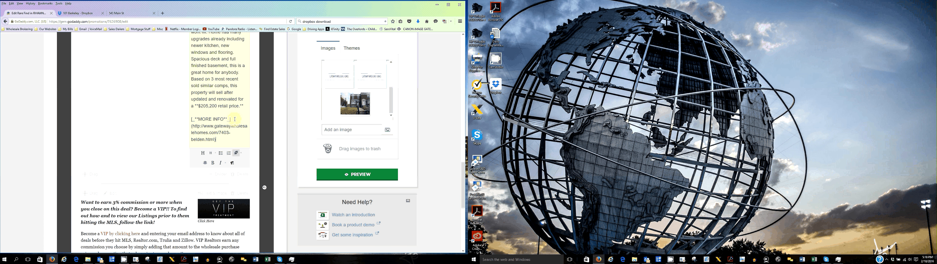
{"action": "left_click", "coordinate": [235, 152]}
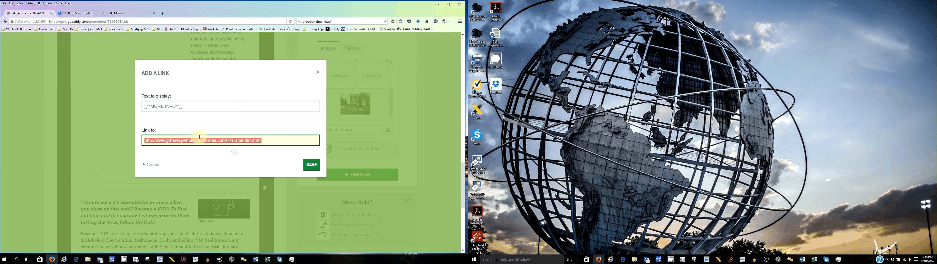
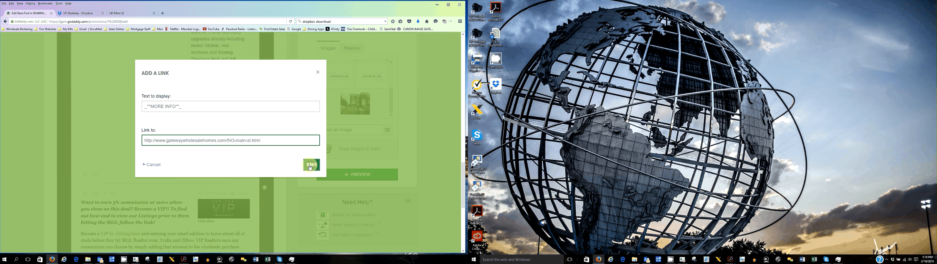
{"action": "left_click", "coordinate": [311, 165]}
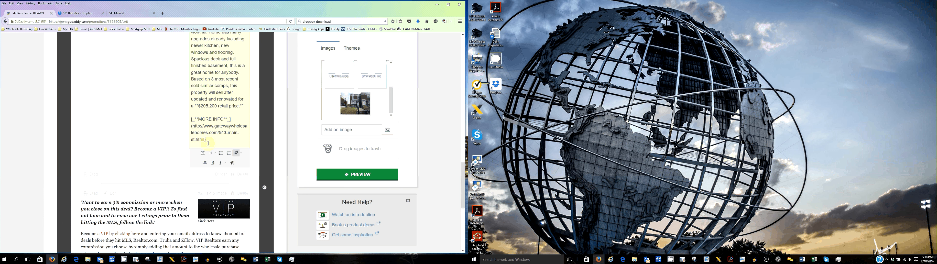
{"action": "scroll", "coordinate": [209, 143], "scroll_direction": "up", "scroll_amount": 5}
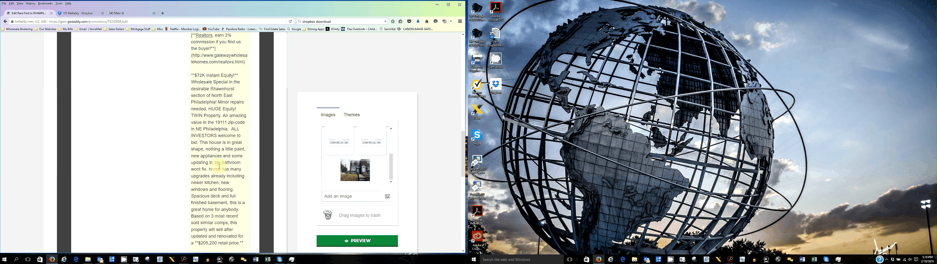
{"action": "scroll", "coordinate": [185, 64], "scroll_direction": "up", "scroll_amount": 1}
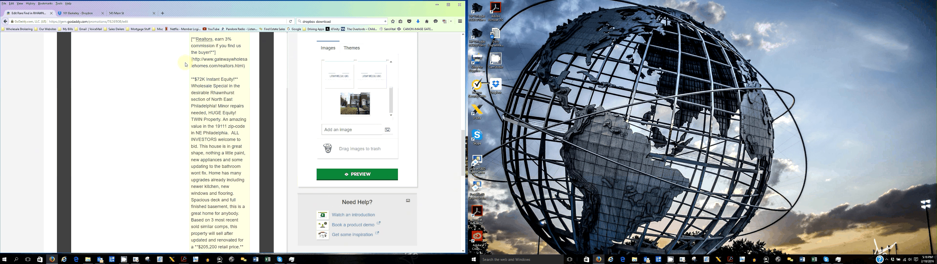
{"action": "left_click", "coordinate": [122, 13]}
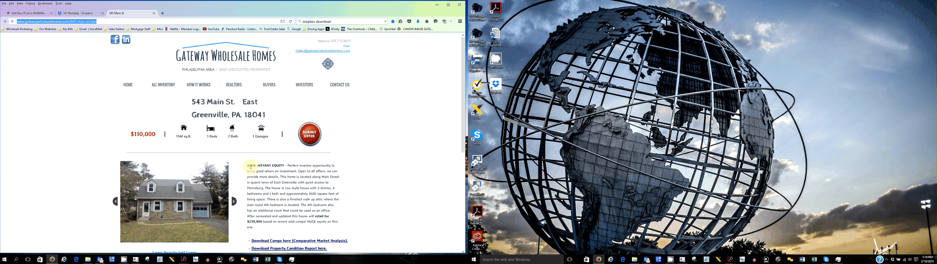
{"action": "left_click", "coordinate": [308, 233]}
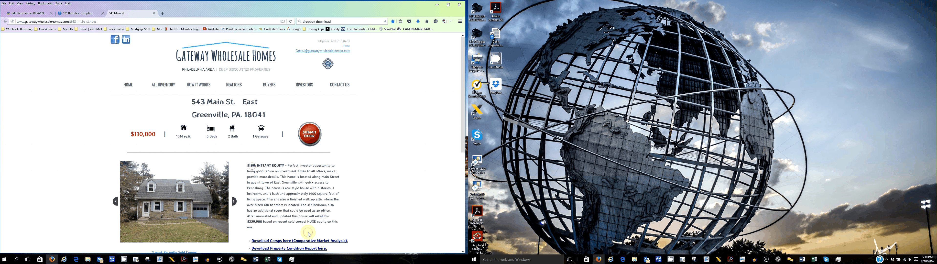
{"action": "left_click_drag", "start_coordinate": [309, 234], "coordinate": [248, 166]}
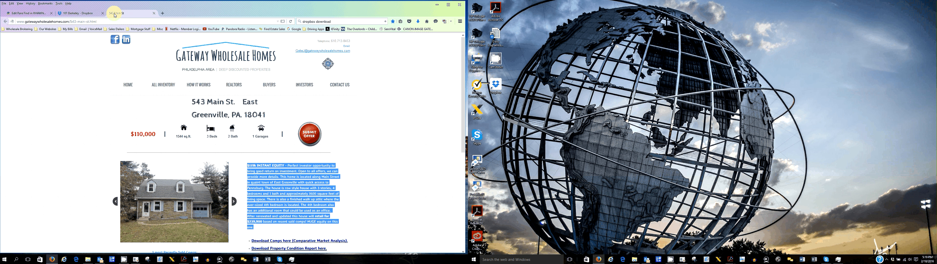
{"action": "key", "text": "ctrl+Tab"}
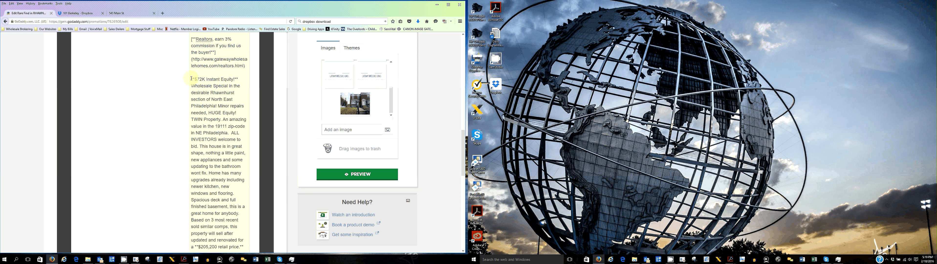
{"action": "left_click_drag", "start_coordinate": [191, 78], "coordinate": [248, 248]}
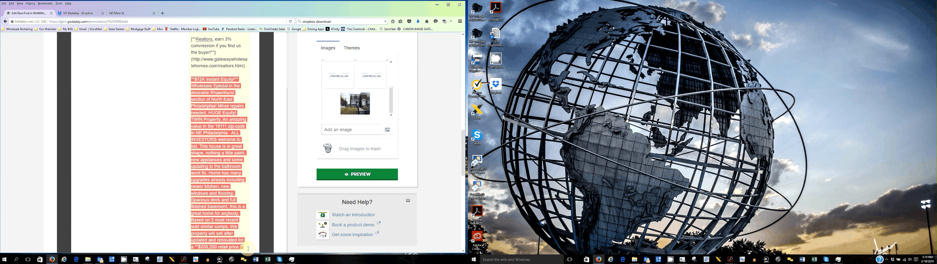
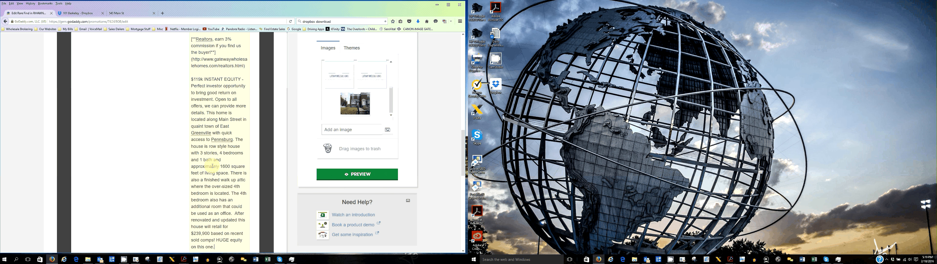
- Review the updated listing description in the campaign preview
{"action": "scroll", "coordinate": [197, 134], "scroll_direction": "down", "scroll_amount": 10}
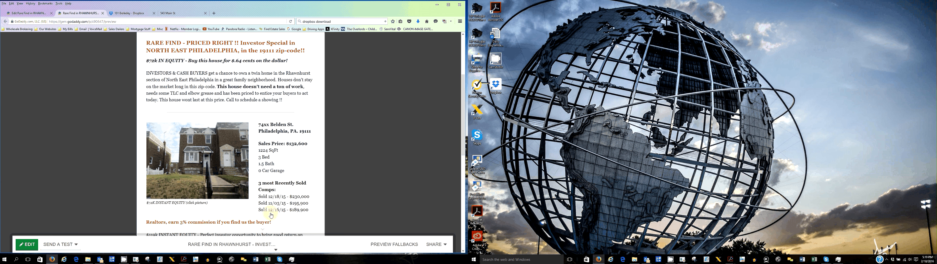
{"action": "scroll", "coordinate": [151, 120], "scroll_direction": "down", "scroll_amount": 3}
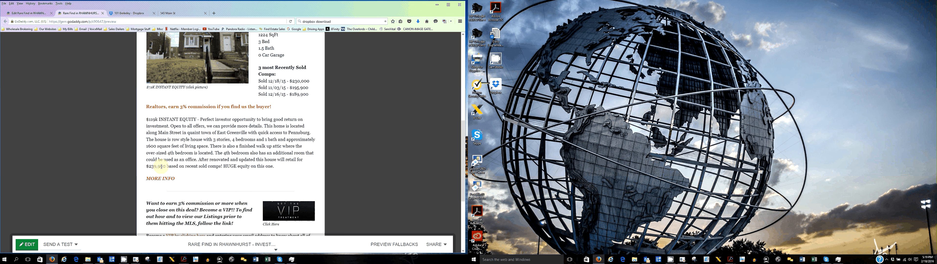
{"action": "scroll", "coordinate": [161, 166], "scroll_direction": "up", "scroll_amount": 2}
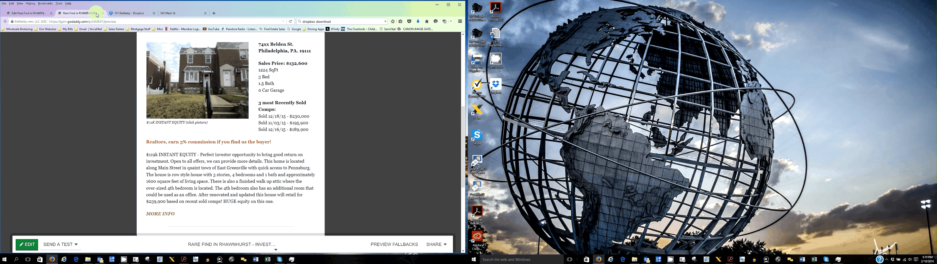
- Bold the 'retail for $239,900' phrase in the listing description
{"action": "left_click", "coordinate": [103, 13]}
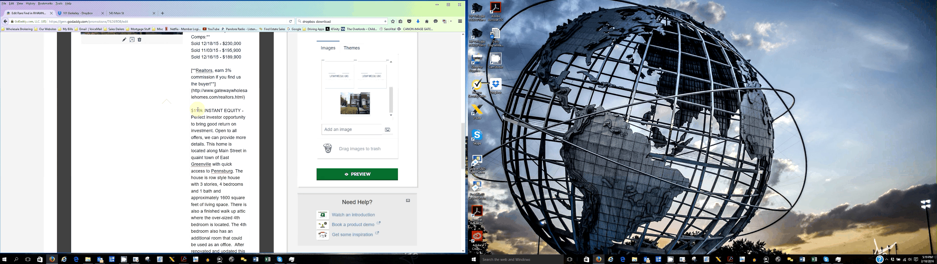
{"action": "scroll", "coordinate": [226, 165], "scroll_direction": "down", "scroll_amount": 10}
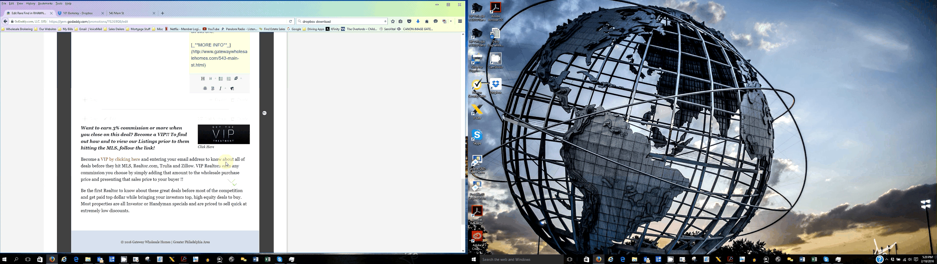
{"action": "scroll", "coordinate": [226, 164], "scroll_direction": "up", "scroll_amount": 5}
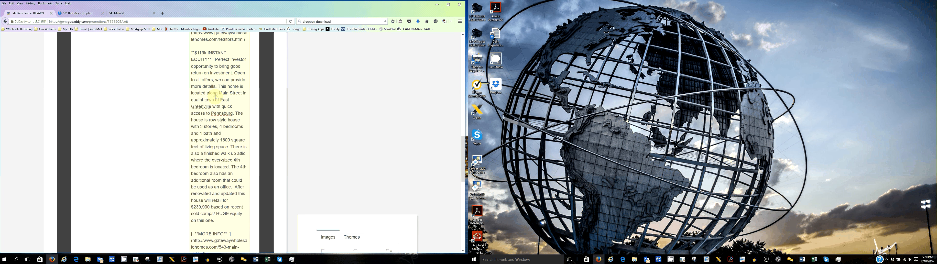
{"action": "scroll", "coordinate": [212, 222], "scroll_direction": "up", "scroll_amount": 1}
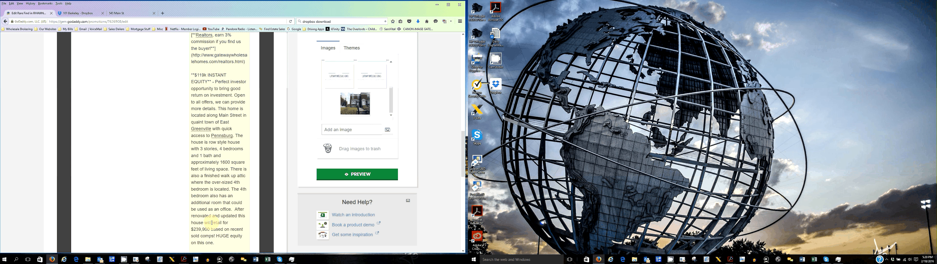
{"action": "left_click_drag", "start_coordinate": [212, 222], "coordinate": [214, 222]}
{"action": "scroll", "coordinate": [216, 196], "scroll_direction": "down", "scroll_amount": 4}
{"action": "left_click", "coordinate": [213, 158]}
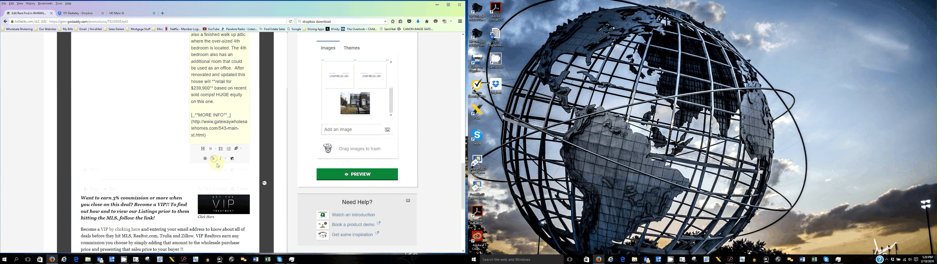
- Test the 'MORE INFO' link in the preview, then close the opened property page and return to the editor
{"action": "scroll", "coordinate": [217, 165], "scroll_direction": "down", "scroll_amount": 4}
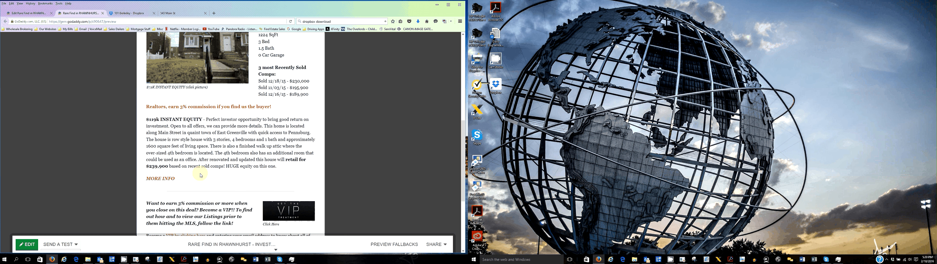
{"action": "left_click", "coordinate": [160, 179]}
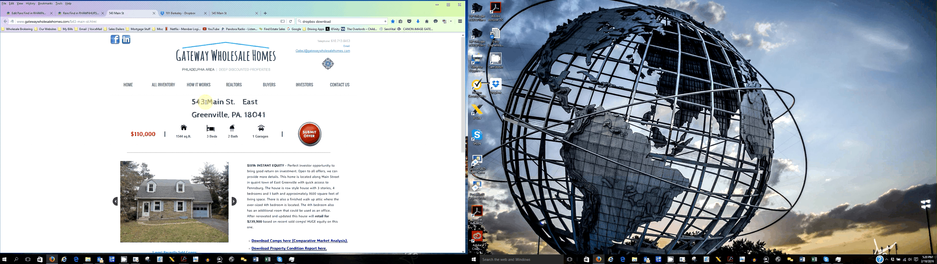
{"action": "key", "text": "ctrl+w"}
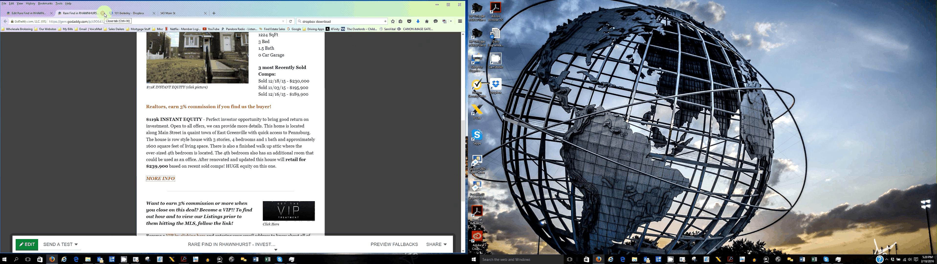
{"action": "left_click", "coordinate": [103, 13]}
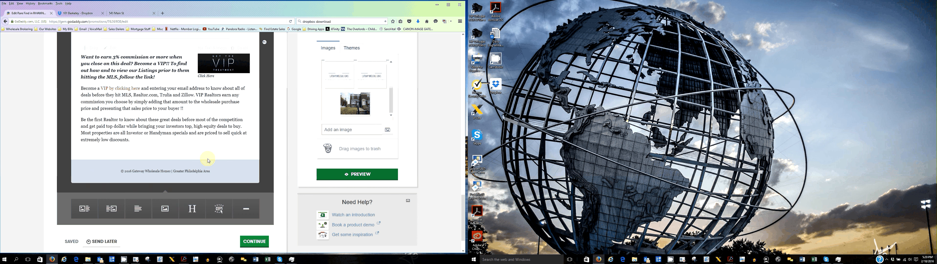
- Scroll through the listing block to review its address, price and comps details
{"action": "scroll", "coordinate": [208, 160], "scroll_direction": "up", "scroll_amount": 5}
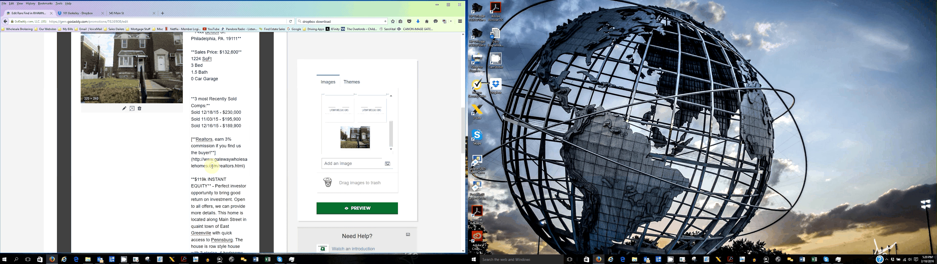
{"action": "scroll", "coordinate": [212, 167], "scroll_direction": "up", "scroll_amount": 2}
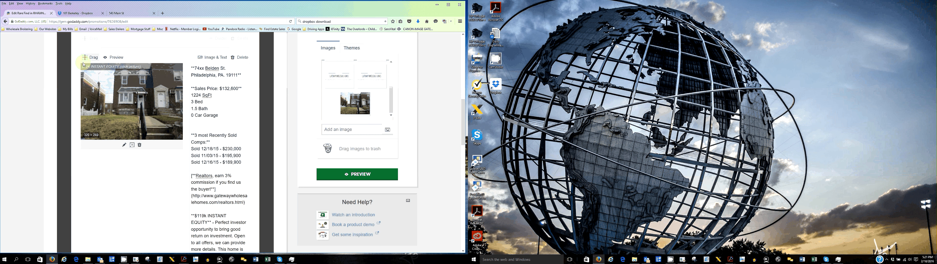
{"action": "scroll", "coordinate": [205, 179], "scroll_direction": "down", "scroll_amount": 2}
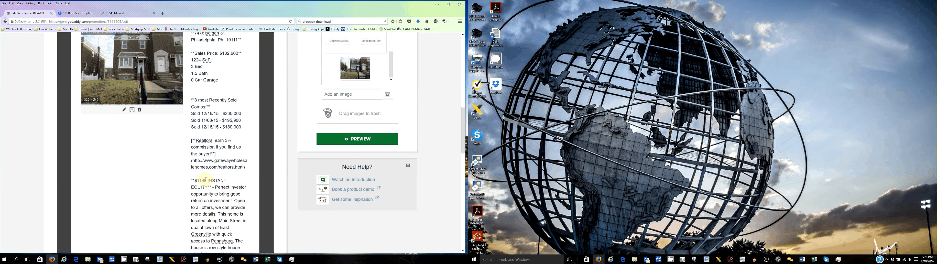
{"action": "scroll", "coordinate": [116, 145], "scroll_direction": "up", "scroll_amount": 3}
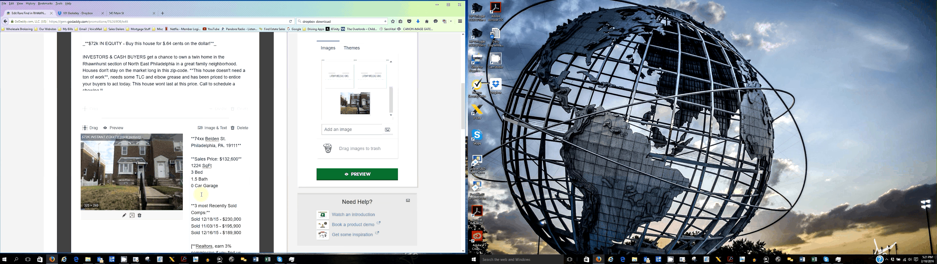
{"action": "scroll", "coordinate": [225, 198], "scroll_direction": "down", "scroll_amount": 2}
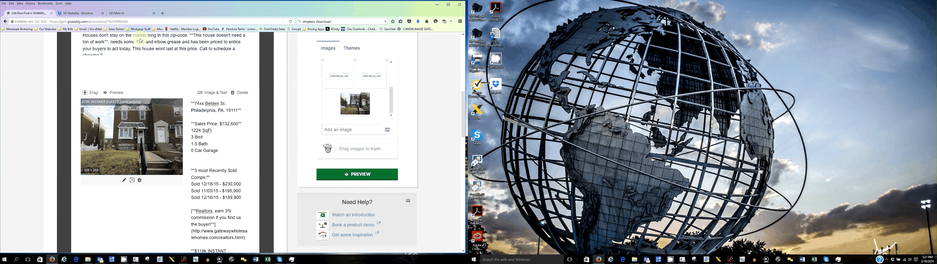
- Select the recently sold comps on the property web page and the matching comp lines in the listing block
{"action": "left_click", "coordinate": [133, 13]}
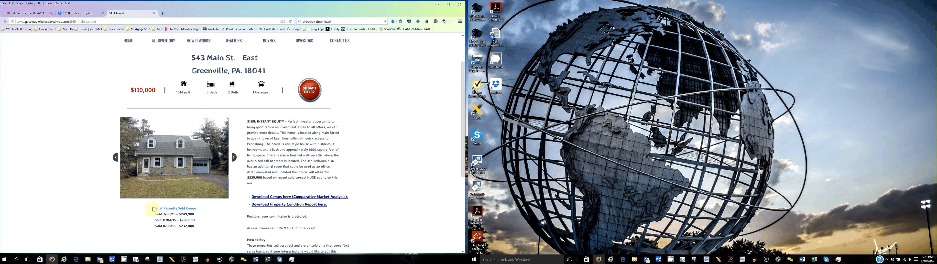
{"action": "left_click", "coordinate": [31, 13]}
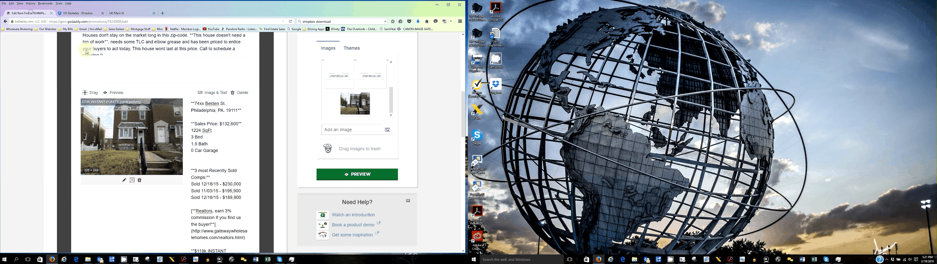
{"action": "left_click_drag", "start_coordinate": [195, 170], "coordinate": [191, 185]}
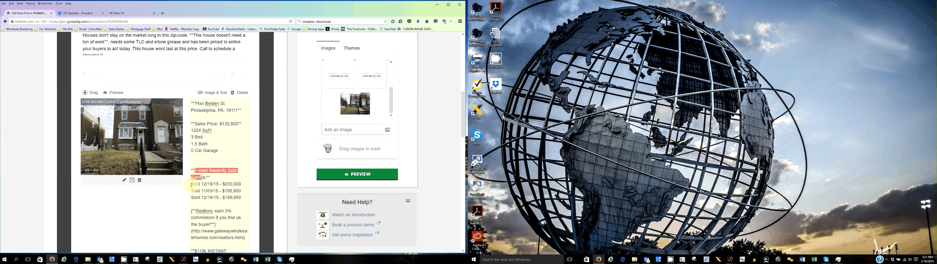
{"action": "left_click", "coordinate": [116, 13]}
{"action": "left_click_drag", "start_coordinate": [155, 214], "coordinate": [166, 226]}
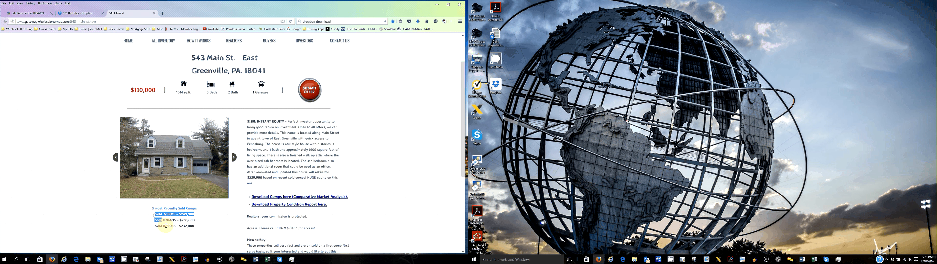
{"action": "key", "text": "ctrl+Tab"}
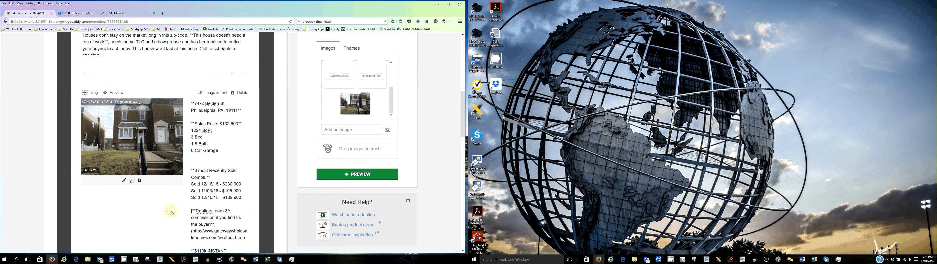
{"action": "left_click_drag", "start_coordinate": [171, 212], "coordinate": [191, 198]}
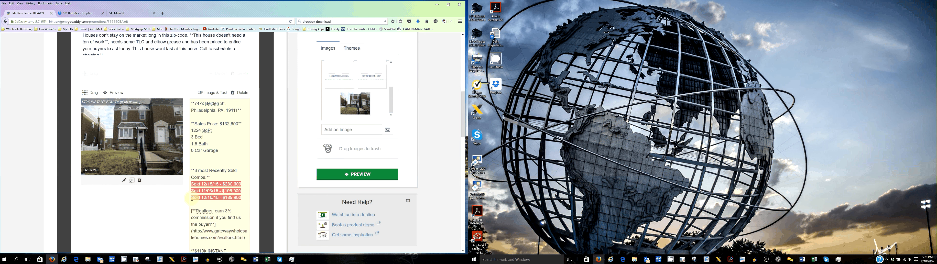
- Open the listing photo's image link settings and save them
{"action": "left_click", "coordinate": [79, 104]}
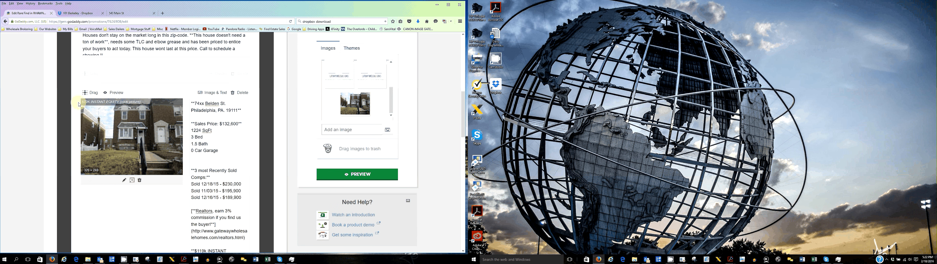
{"action": "left_click", "coordinate": [124, 180]}
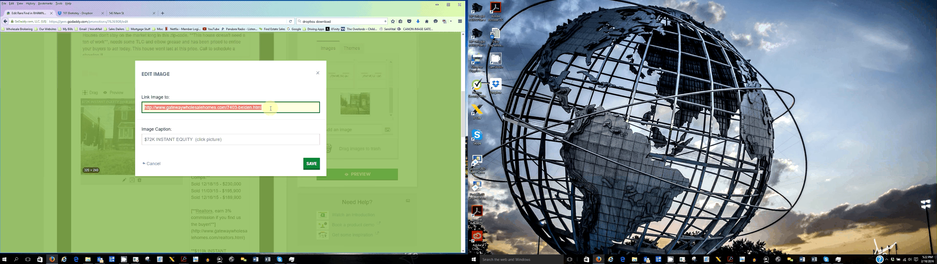
{"action": "left_click", "coordinate": [323, 167]}
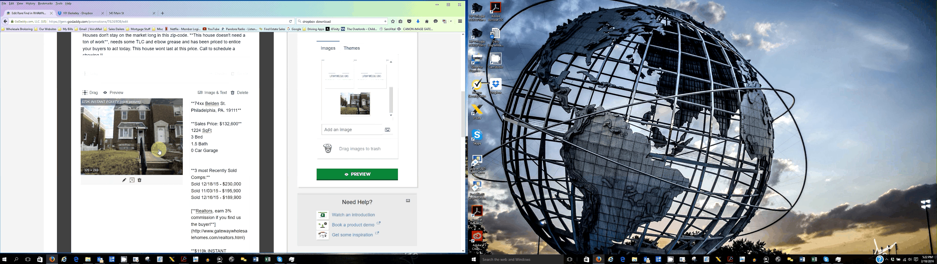
{"action": "scroll", "coordinate": [159, 151], "scroll_direction": "down", "scroll_amount": 3}
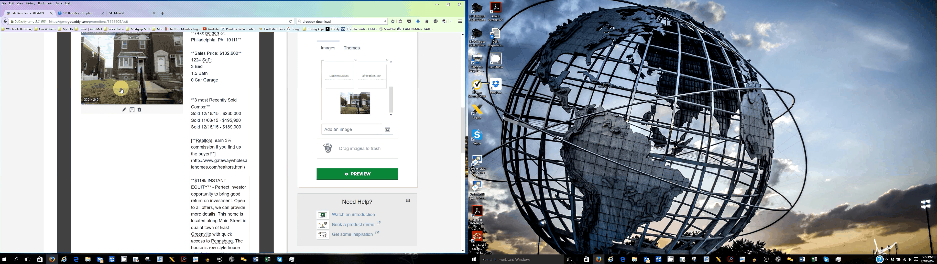
- Add a new Image & Text block to the email and move it directly below the listing's MORE INFO block
{"action": "scroll", "coordinate": [198, 129], "scroll_direction": "down", "scroll_amount": 9}
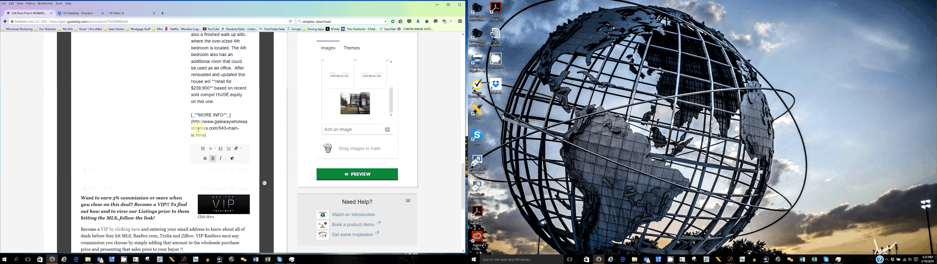
{"action": "scroll", "coordinate": [165, 185], "scroll_direction": "up", "scroll_amount": 9}
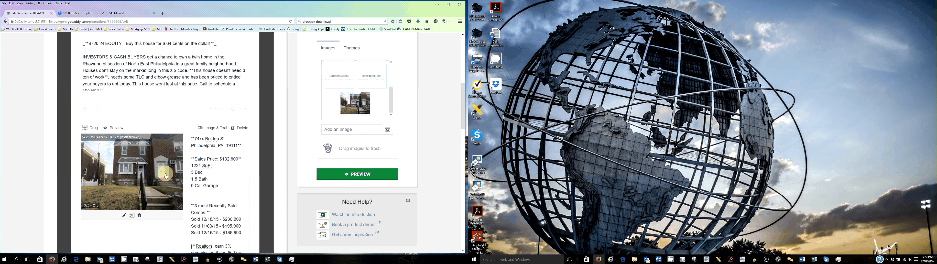
{"action": "scroll", "coordinate": [197, 160], "scroll_direction": "down", "scroll_amount": 5}
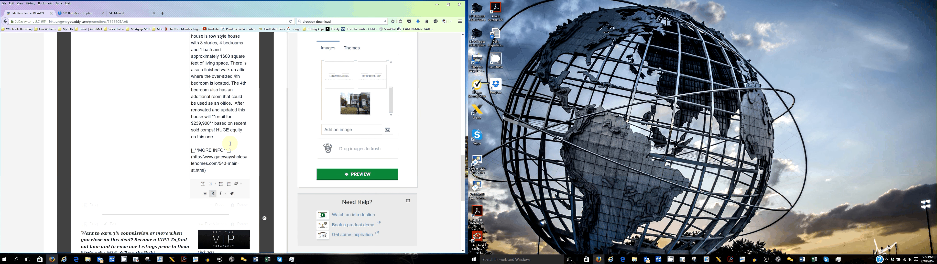
{"action": "scroll", "coordinate": [218, 160], "scroll_direction": "down", "scroll_amount": 3}
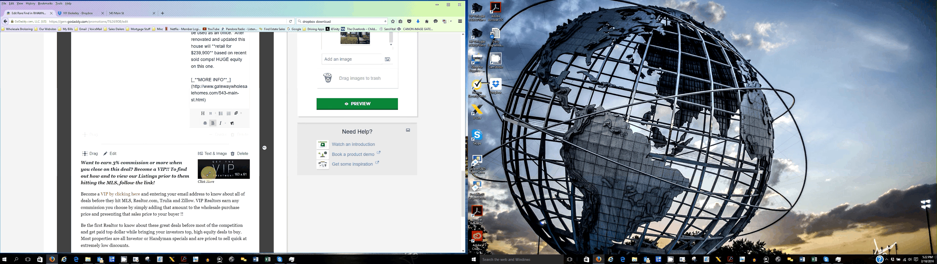
{"action": "scroll", "coordinate": [96, 193], "scroll_direction": "down", "scroll_amount": 4}
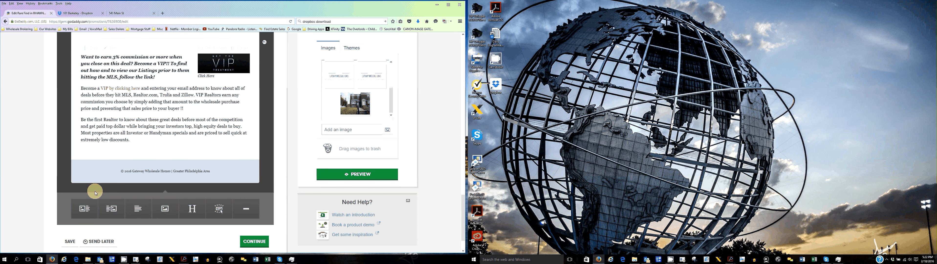
{"action": "left_click", "coordinate": [84, 209]}
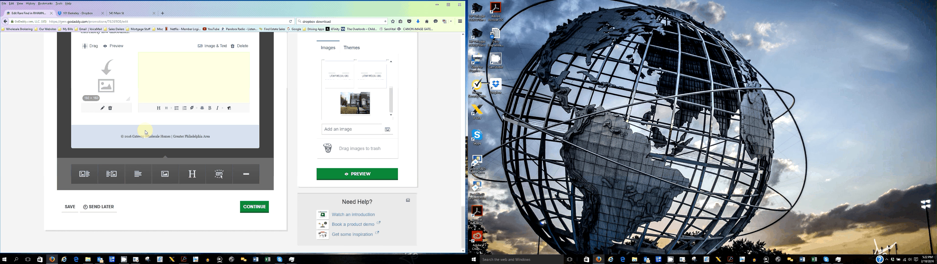
{"action": "scroll", "coordinate": [95, 145], "scroll_direction": "up", "scroll_amount": 4}
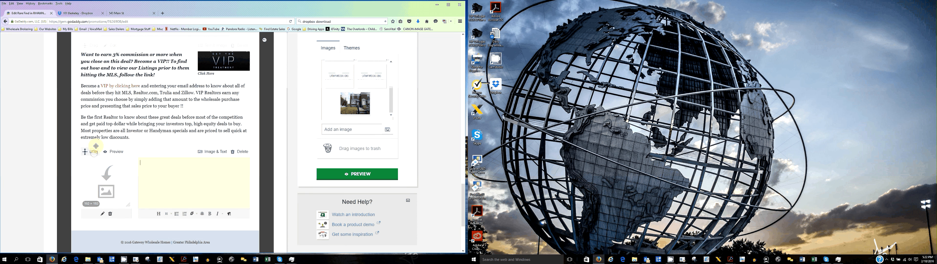
{"action": "left_click_drag", "start_coordinate": [95, 146], "coordinate": [141, 122]}
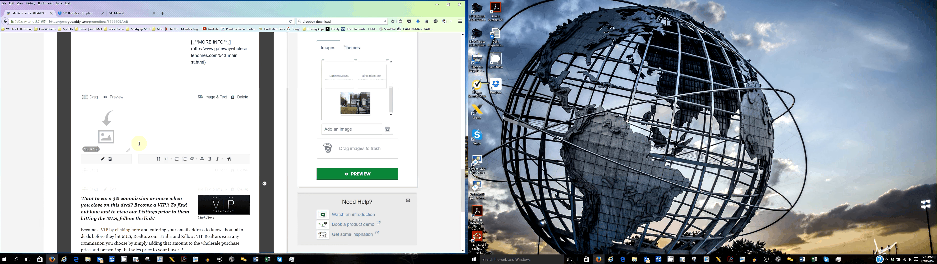
- Insert a divider between the MORE INFO text and the new Image & Text block
{"action": "scroll", "coordinate": [149, 163], "scroll_direction": "up", "scroll_amount": 2}
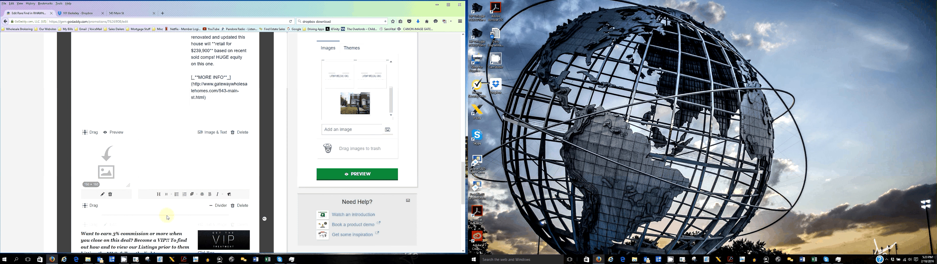
{"action": "scroll", "coordinate": [167, 217], "scroll_direction": "down", "scroll_amount": 4}
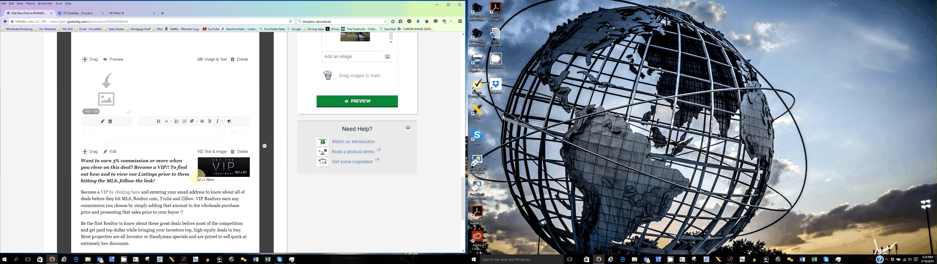
{"action": "scroll", "coordinate": [199, 178], "scroll_direction": "down", "scroll_amount": 5}
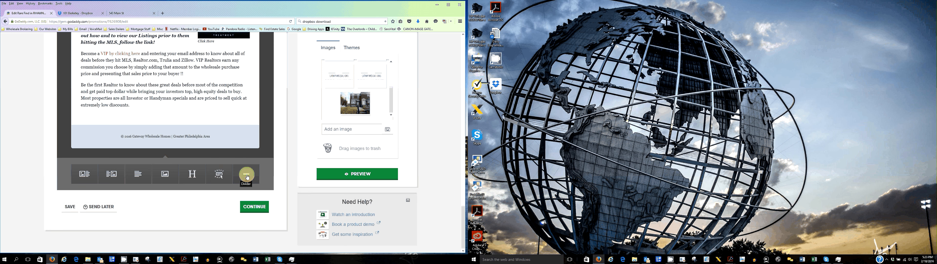
{"action": "left_click_drag", "start_coordinate": [247, 177], "coordinate": [128, 63]}
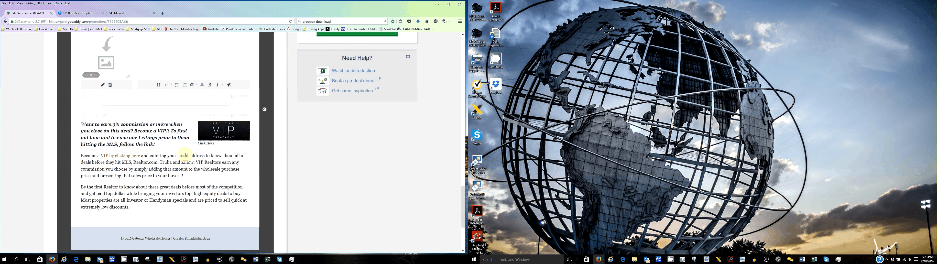
- Preview the campaign to check the new layout, then return to the editor
{"action": "scroll", "coordinate": [185, 155], "scroll_direction": "down", "scroll_amount": 5}
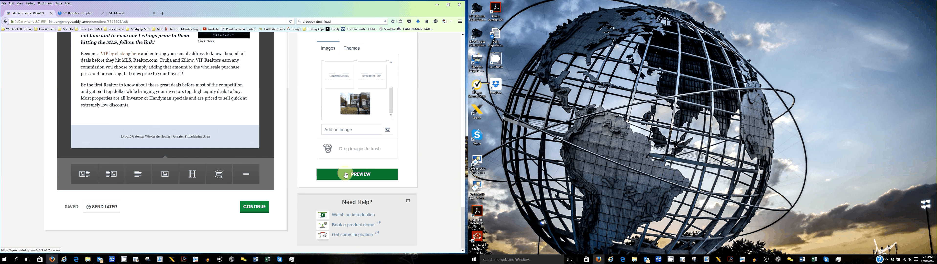
{"action": "left_click", "coordinate": [346, 175]}
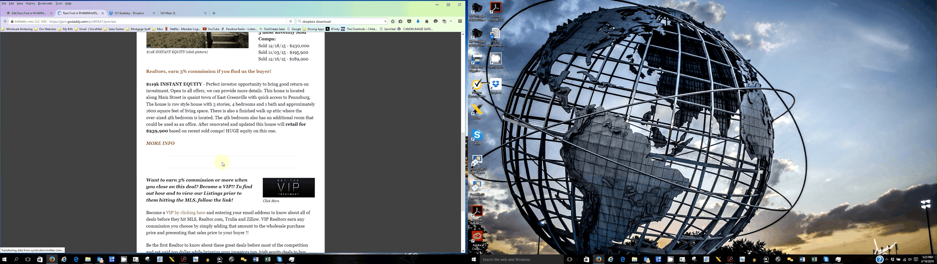
{"action": "scroll", "coordinate": [92, 80], "scroll_direction": "up", "scroll_amount": 4}
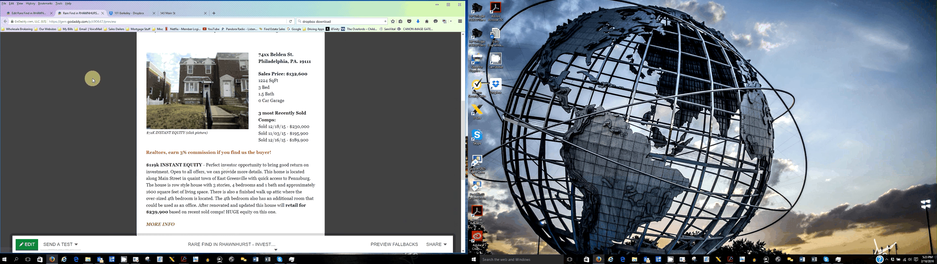
{"action": "left_click", "coordinate": [103, 14]}
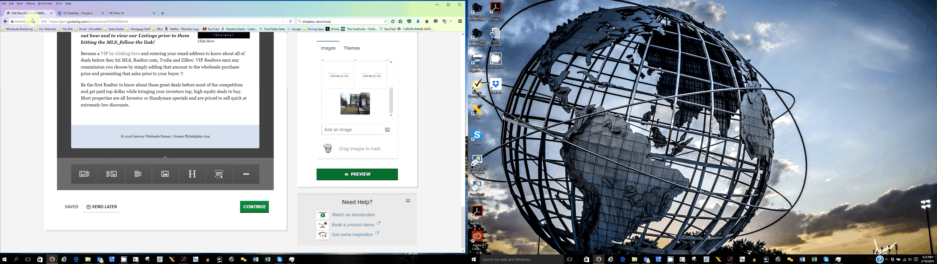
- Upload the first photo from the property's Dropbox Photos folder to the campaign image library
{"action": "scroll", "coordinate": [281, 149], "scroll_direction": "up", "scroll_amount": 5}
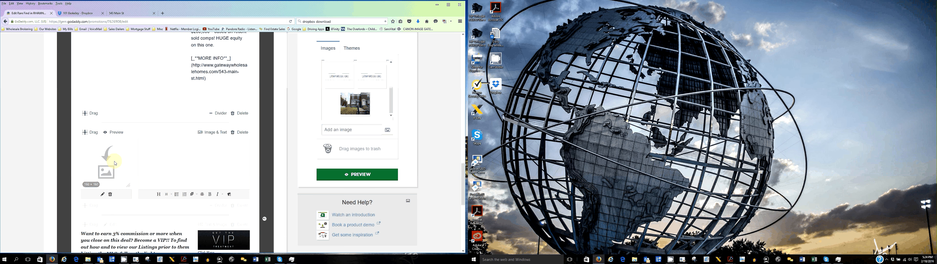
{"action": "left_click", "coordinate": [358, 131]}
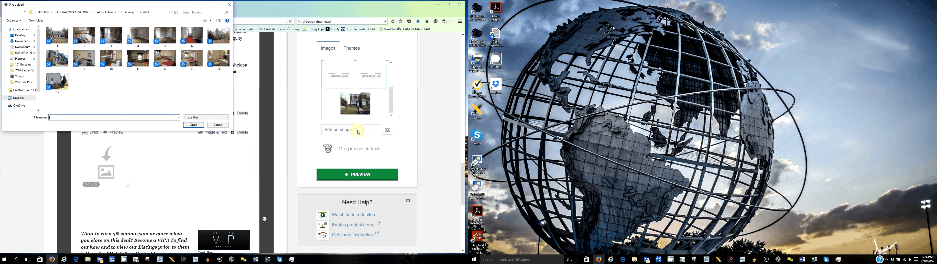
{"action": "left_click", "coordinate": [19, 97]}
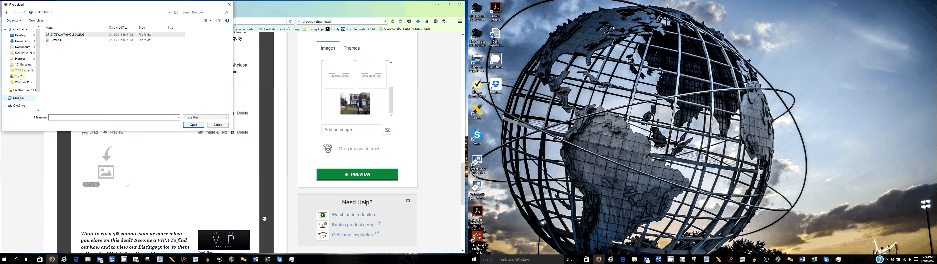
{"action": "double_click", "coordinate": [65, 35]}
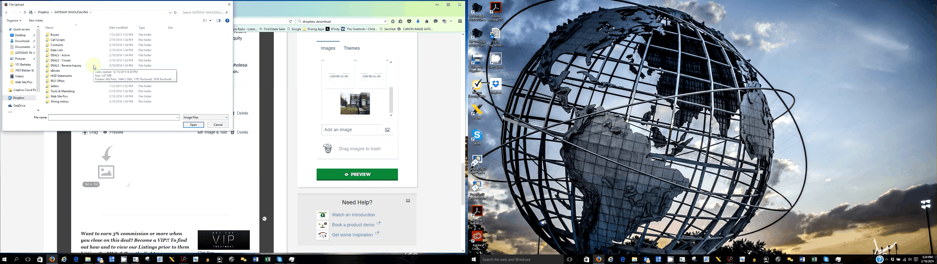
{"action": "double_click", "coordinate": [62, 54]}
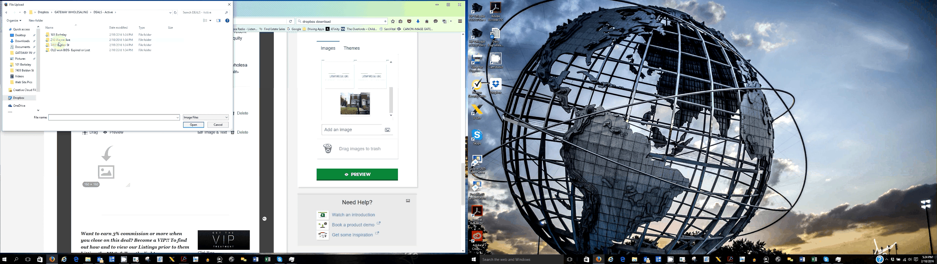
{"action": "double_click", "coordinate": [59, 44]}
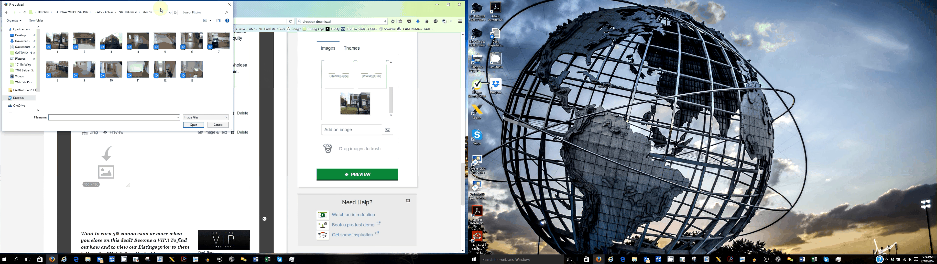
{"action": "left_click", "coordinate": [128, 12]}
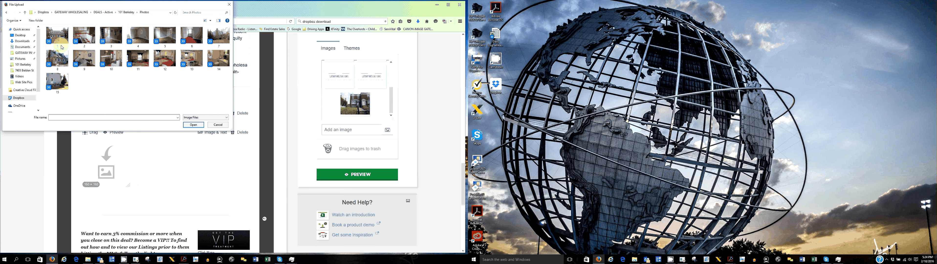
{"action": "double_click", "coordinate": [61, 47]}
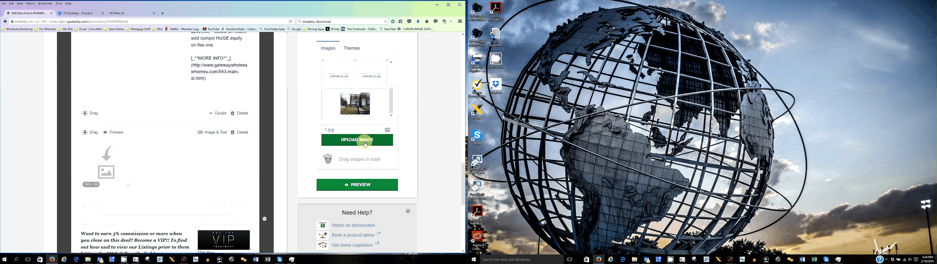
{"action": "left_click", "coordinate": [364, 144]}
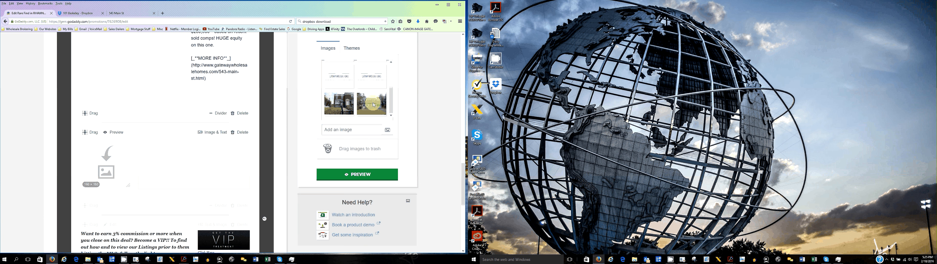
- Place the uploaded house photo into the new block's empty image slot
{"action": "left_click_drag", "start_coordinate": [373, 104], "coordinate": [112, 166]}
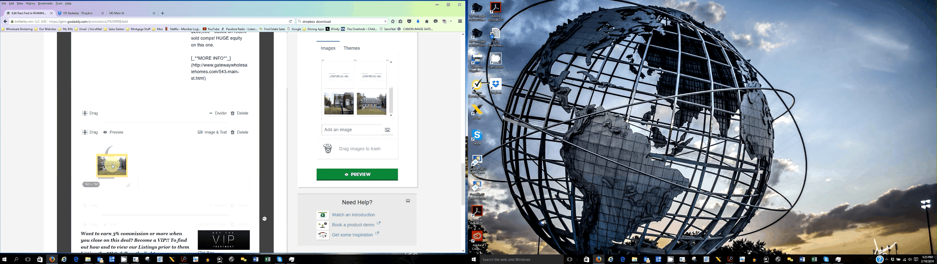
{"action": "left_click_drag", "start_coordinate": [113, 165], "coordinate": [113, 166]}
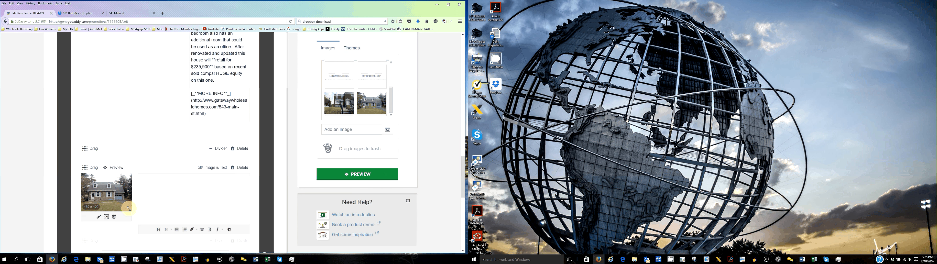
- Copy the original listing block's details text and paste it into the new block's text area
{"action": "scroll", "coordinate": [169, 215], "scroll_direction": "up", "scroll_amount": 10}
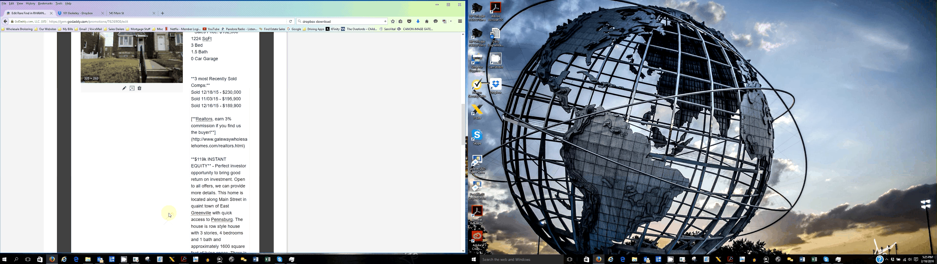
{"action": "scroll", "coordinate": [169, 214], "scroll_direction": "down", "scroll_amount": 10}
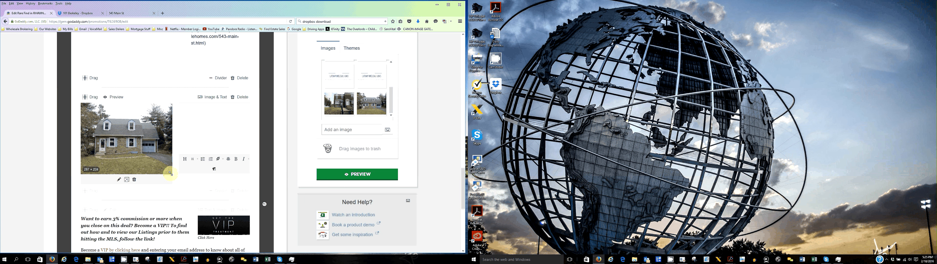
{"action": "left_click", "coordinate": [213, 125]}
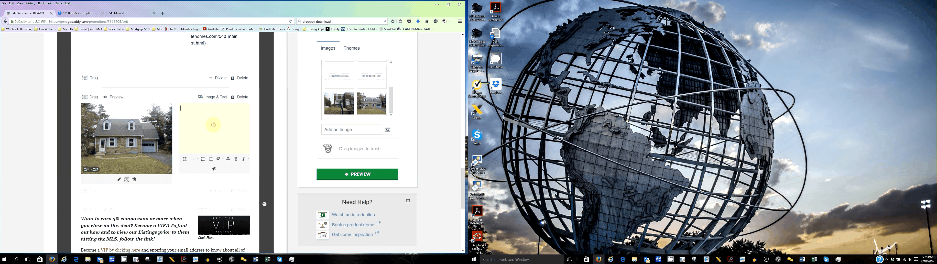
{"action": "scroll", "coordinate": [201, 49], "scroll_direction": "up", "scroll_amount": 10}
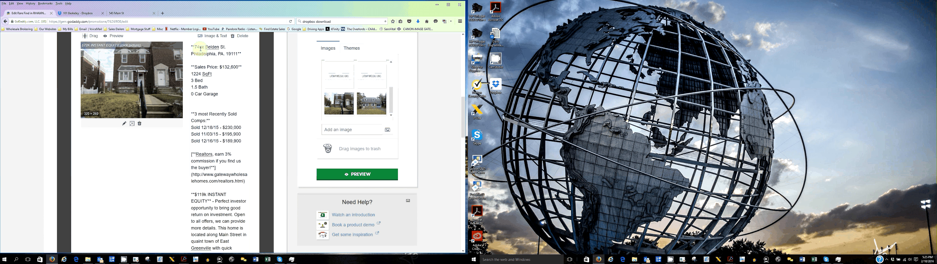
{"action": "left_click_drag", "start_coordinate": [201, 49], "coordinate": [251, 259]}
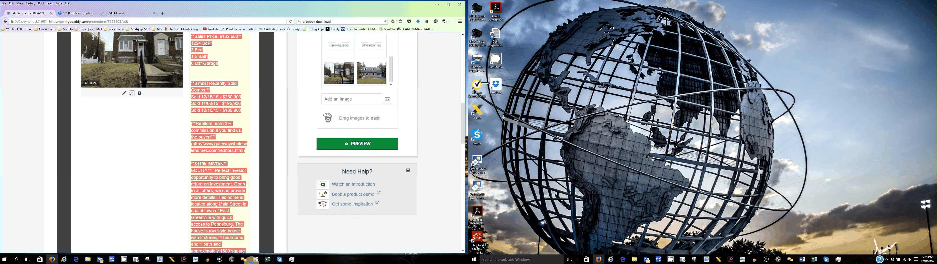
{"action": "scroll", "coordinate": [200, 185], "scroll_direction": "down", "scroll_amount": 5}
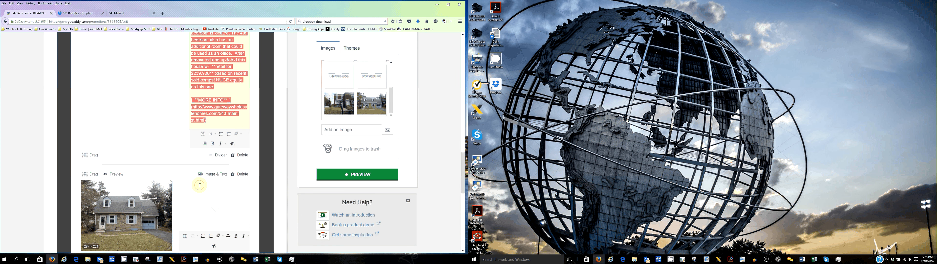
{"action": "left_click", "coordinate": [199, 185]}
{"action": "key", "text": "ctrl+v"}
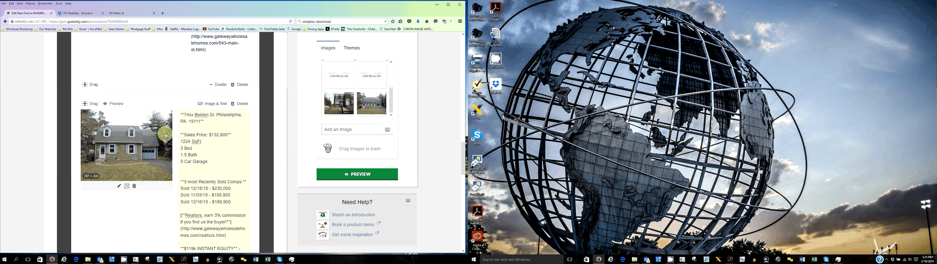
{"action": "scroll", "coordinate": [136, 141], "scroll_direction": "up", "scroll_amount": 7}
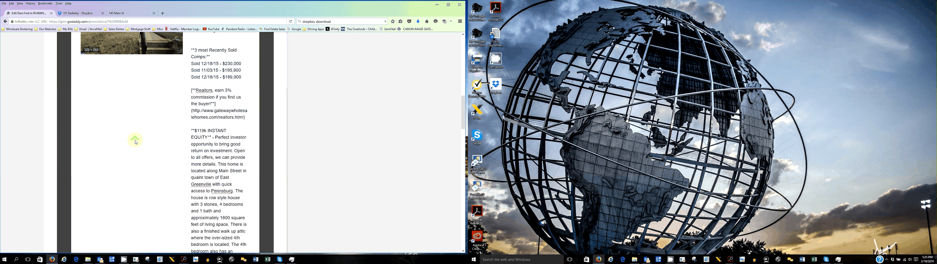
{"action": "left_click", "coordinate": [128, 13]}
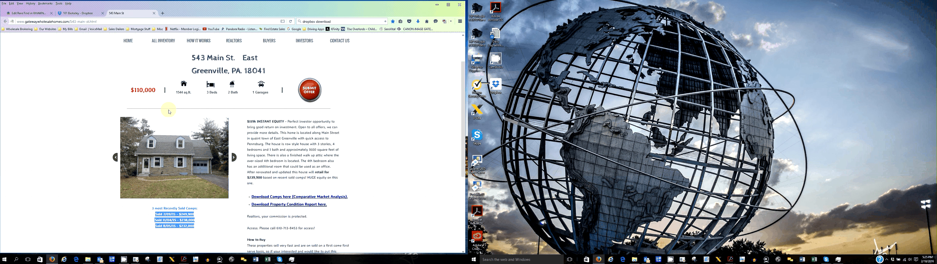
- Return to the campaign editor, review the new block, and open the photo's image link settings before closing them
{"action": "key", "text": "ctrl+Tab"}
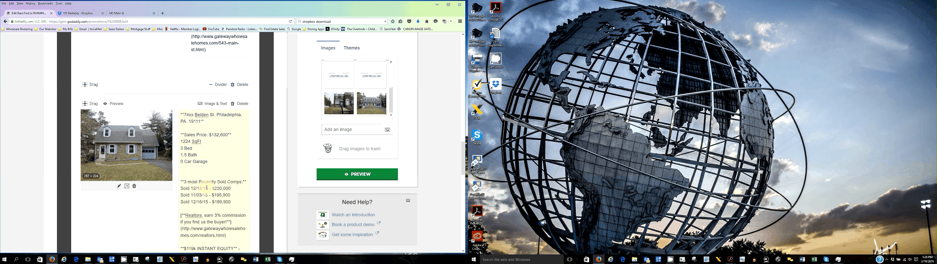
{"action": "scroll", "coordinate": [207, 187], "scroll_direction": "down", "scroll_amount": 10}
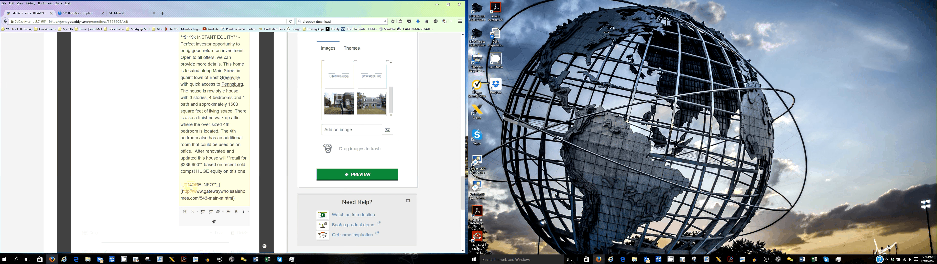
{"action": "scroll", "coordinate": [117, 189], "scroll_direction": "up", "scroll_amount": 10}
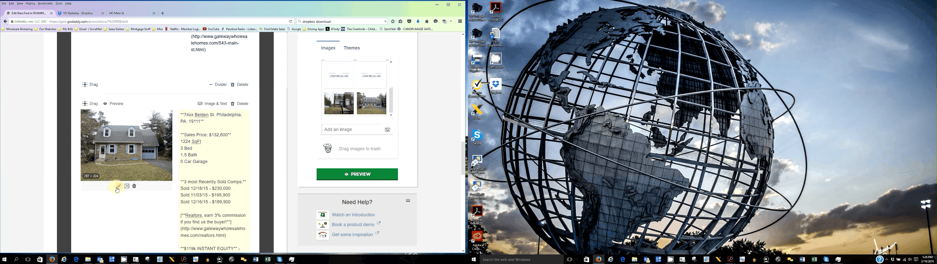
{"action": "left_click", "coordinate": [118, 186]}
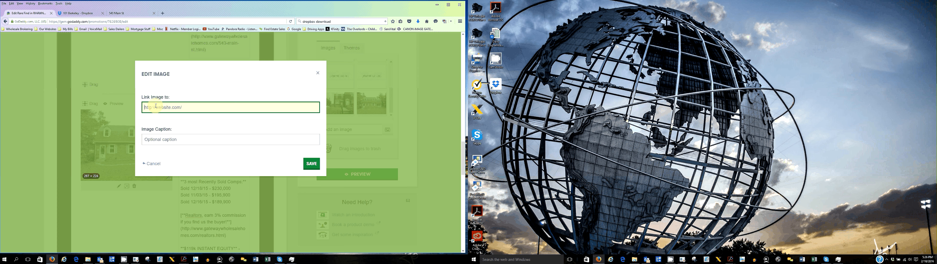
{"action": "left_click", "coordinate": [105, 216]}
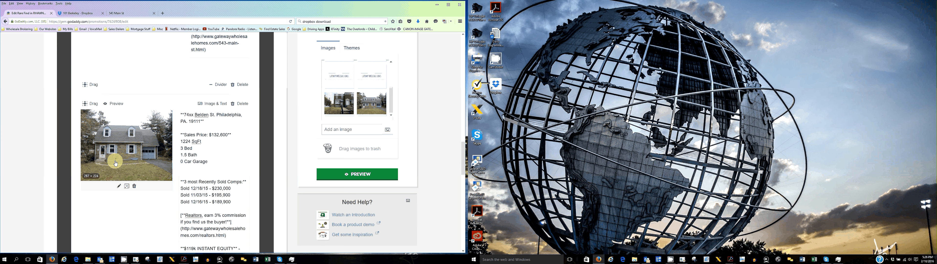
- Save the campaign draft
{"action": "scroll", "coordinate": [205, 64], "scroll_direction": "down", "scroll_amount": 10}
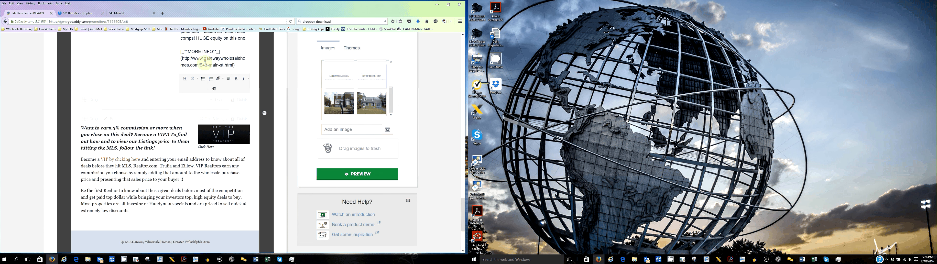
{"action": "scroll", "coordinate": [180, 184], "scroll_direction": "up", "scroll_amount": 5}
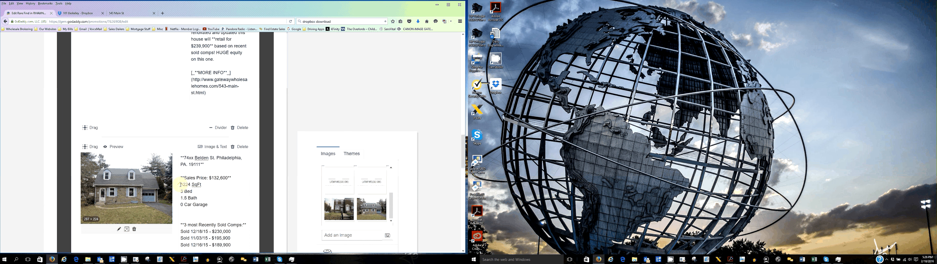
{"action": "scroll", "coordinate": [238, 91], "scroll_direction": "up", "scroll_amount": 10}
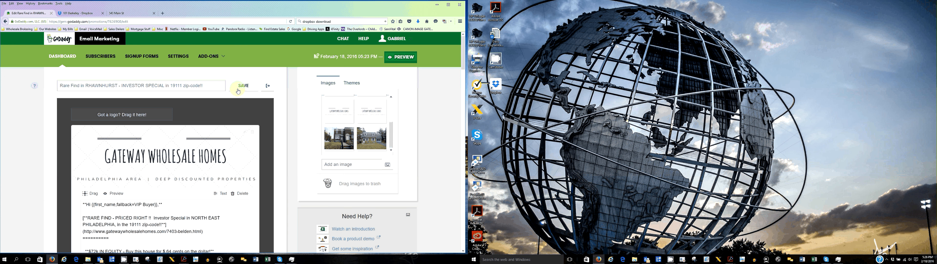
{"action": "left_click", "coordinate": [246, 86]}
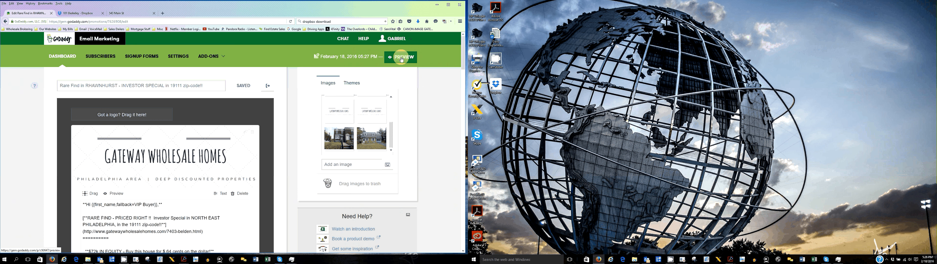
- Preview the campaign email, scroll through its whole content, and close the preview
{"action": "left_click", "coordinate": [401, 60]}
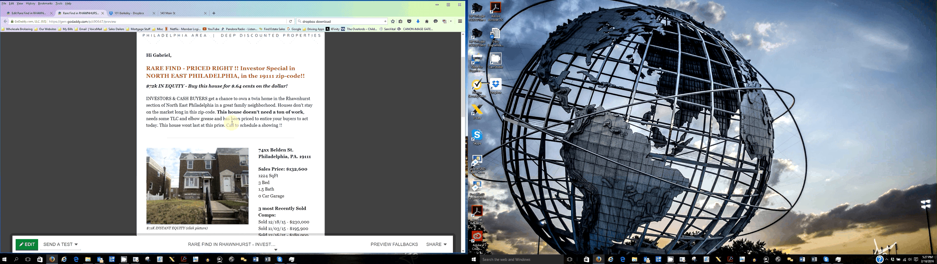
{"action": "scroll", "coordinate": [250, 116], "scroll_direction": "down", "scroll_amount": 1}
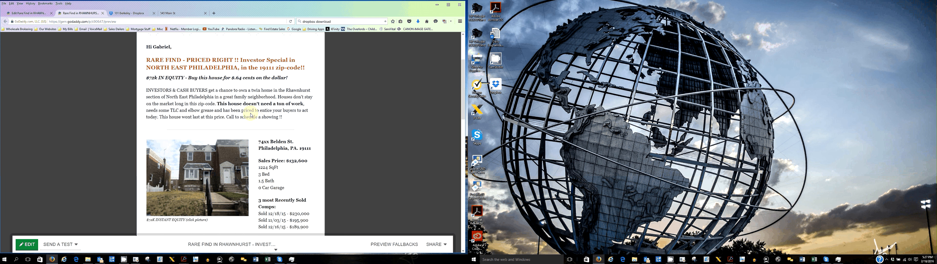
{"action": "scroll", "coordinate": [250, 115], "scroll_direction": "down", "scroll_amount": 5}
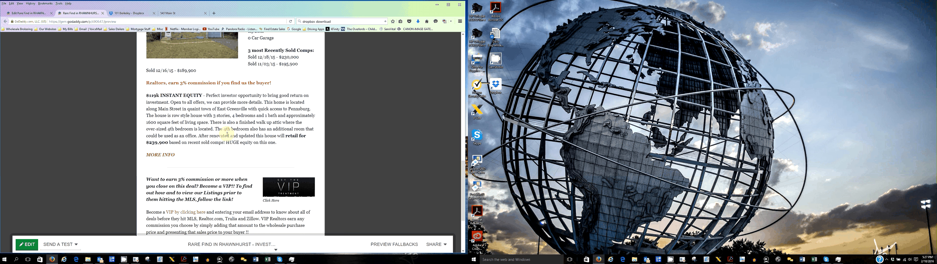
{"action": "scroll", "coordinate": [265, 101], "scroll_direction": "up", "scroll_amount": 5}
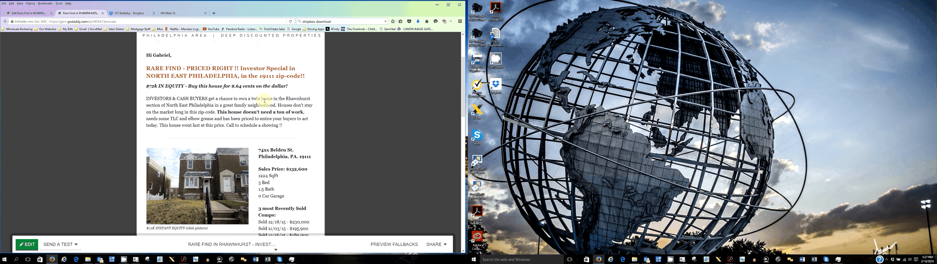
{"action": "scroll", "coordinate": [255, 116], "scroll_direction": "down", "scroll_amount": 1}
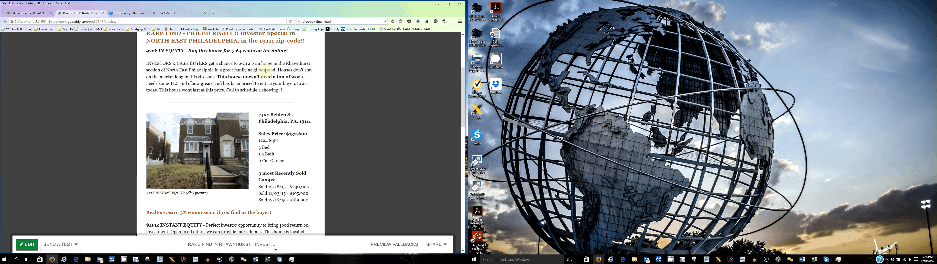
{"action": "scroll", "coordinate": [265, 70], "scroll_direction": "up", "scroll_amount": 1}
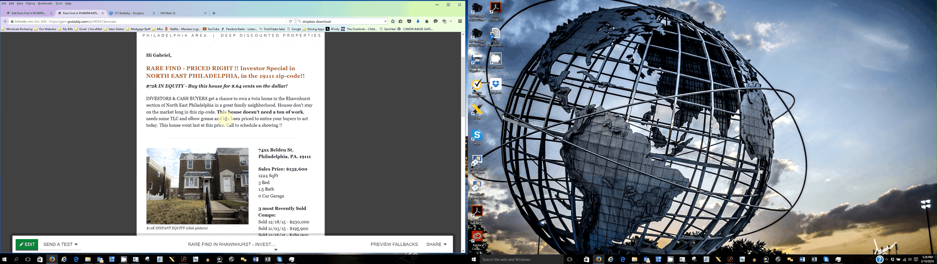
{"action": "scroll", "coordinate": [231, 120], "scroll_direction": "down", "scroll_amount": 10}
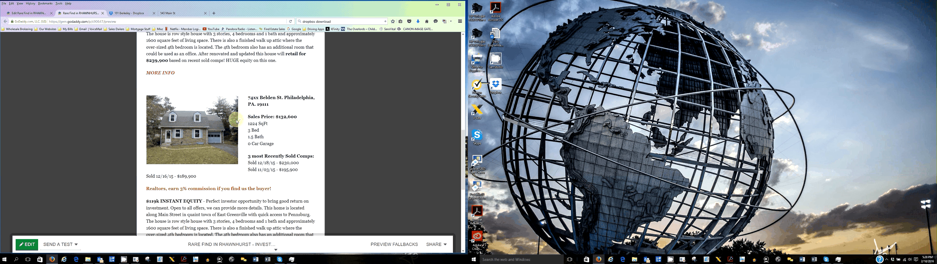
{"action": "scroll", "coordinate": [236, 121], "scroll_direction": "down", "scroll_amount": 5}
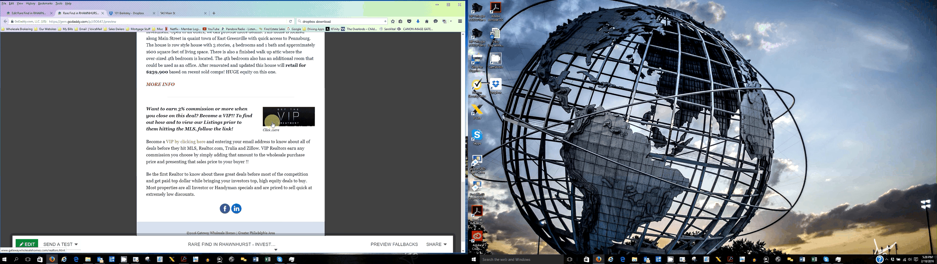
{"action": "scroll", "coordinate": [225, 185], "scroll_direction": "down", "scroll_amount": 1}
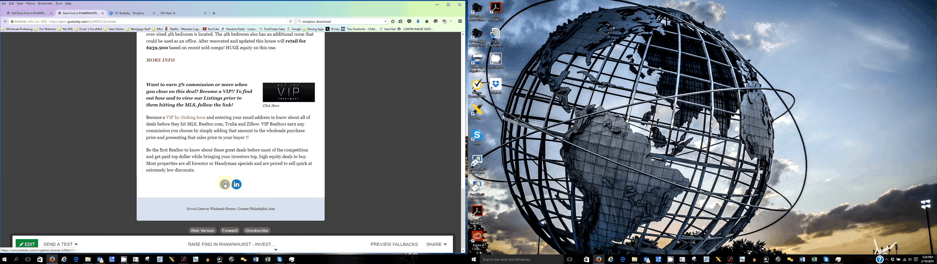
{"action": "scroll", "coordinate": [229, 187], "scroll_direction": "up", "scroll_amount": 5}
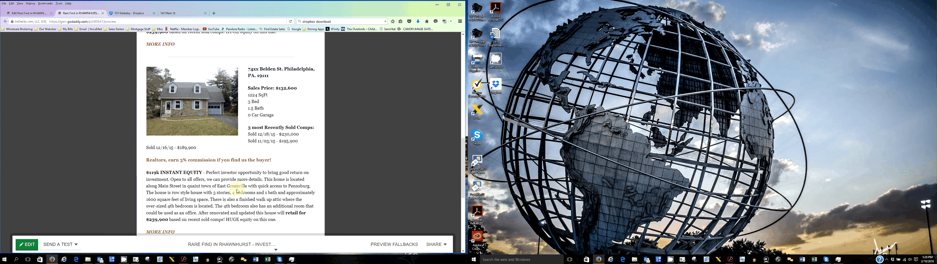
{"action": "scroll", "coordinate": [166, 144], "scroll_direction": "up", "scroll_amount": 10}
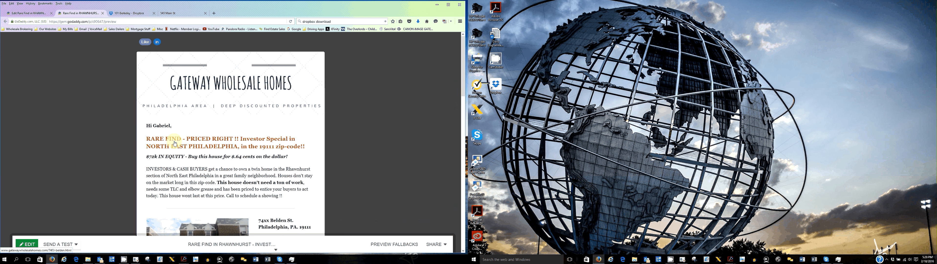
{"action": "key", "text": "ctrl+w"}
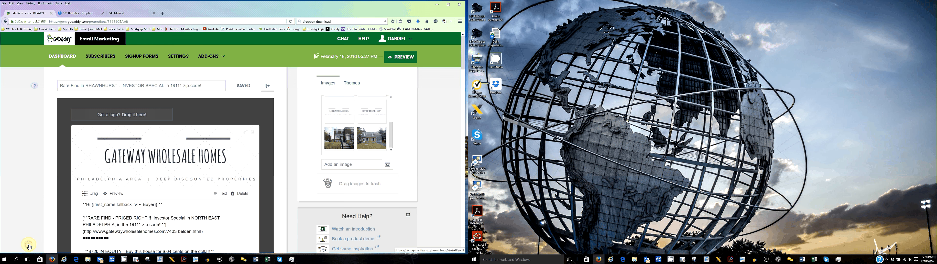
- Select the headline text, open its link settings, and save the link
{"action": "scroll", "coordinate": [171, 152], "scroll_direction": "down", "scroll_amount": 3}
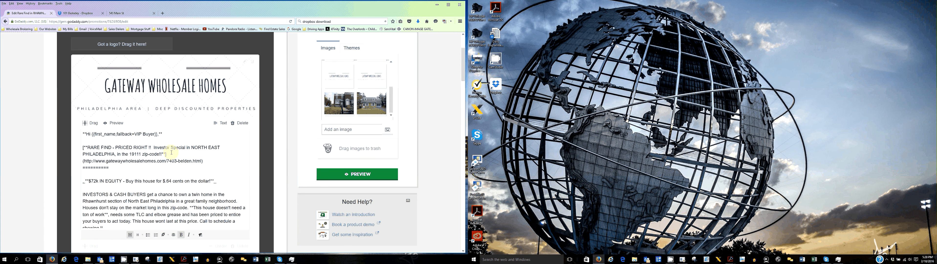
{"action": "left_click_drag", "start_coordinate": [87, 147], "coordinate": [133, 152]}
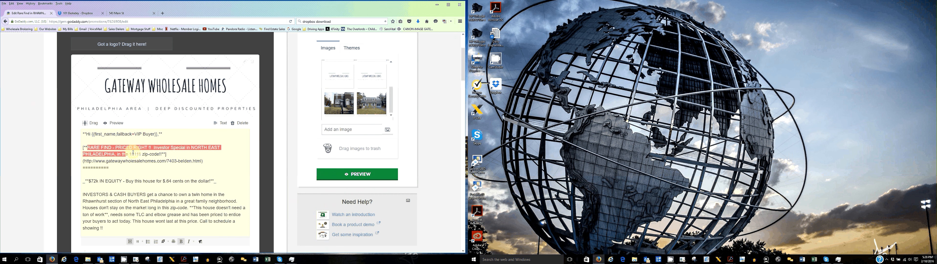
{"action": "left_click", "coordinate": [163, 241]}
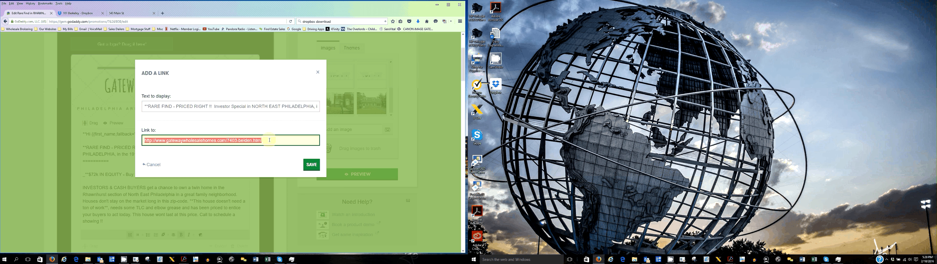
{"action": "left_click", "coordinate": [269, 140]}
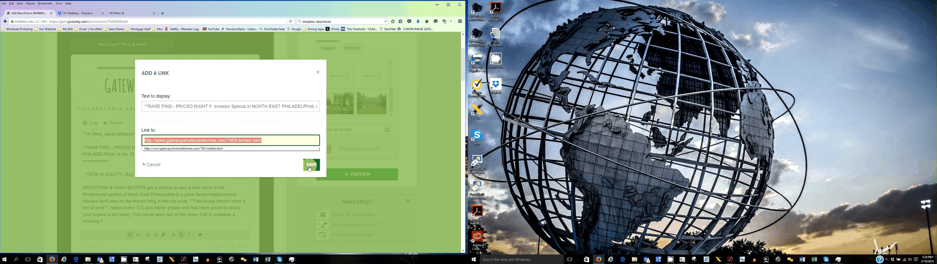
{"action": "left_click", "coordinate": [309, 166]}
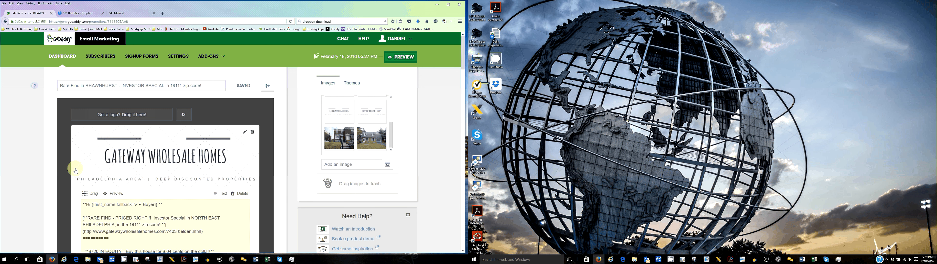
- Go back to the Email Marketing dashboard and log out of the account
{"action": "left_click", "coordinate": [66, 68]}
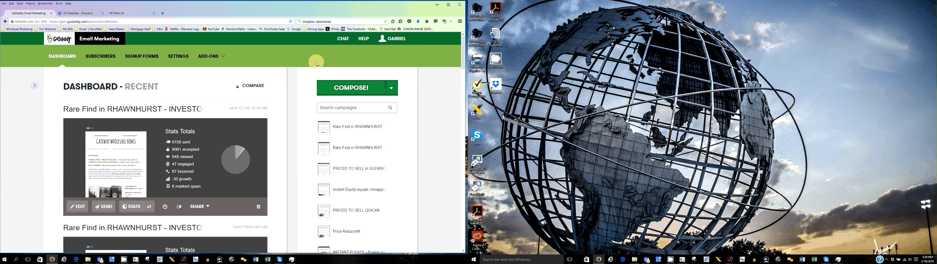
{"action": "left_click", "coordinate": [392, 38]}
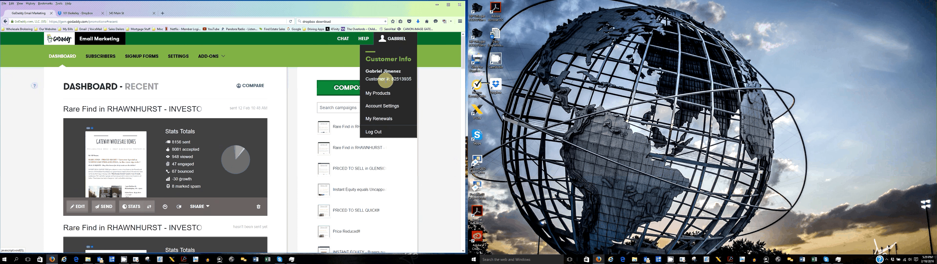
{"action": "left_click", "coordinate": [373, 132]}
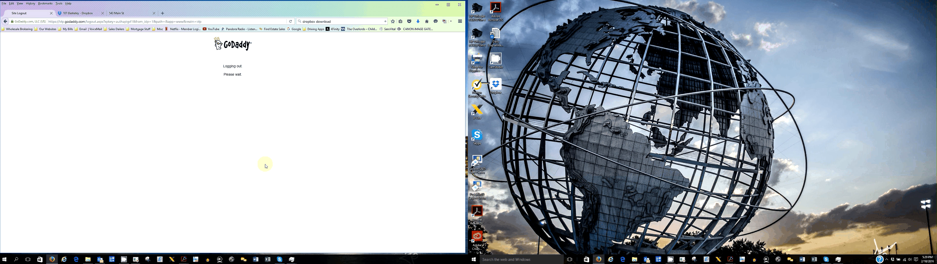